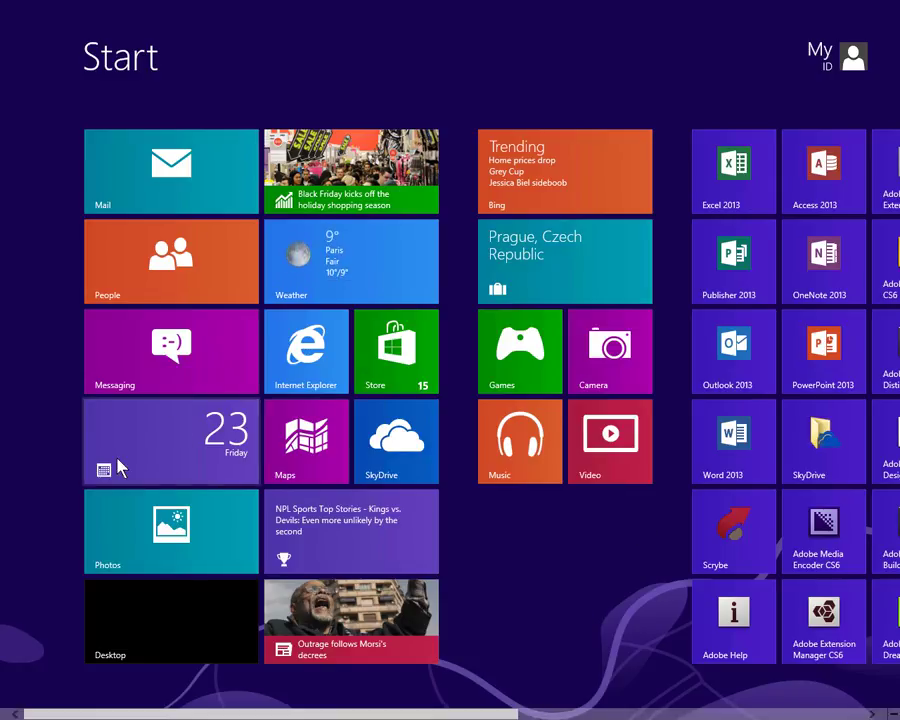
- Leave the Start screen by choosing the Desktop tile
{"action": "left_click", "coordinate": [148, 623]}
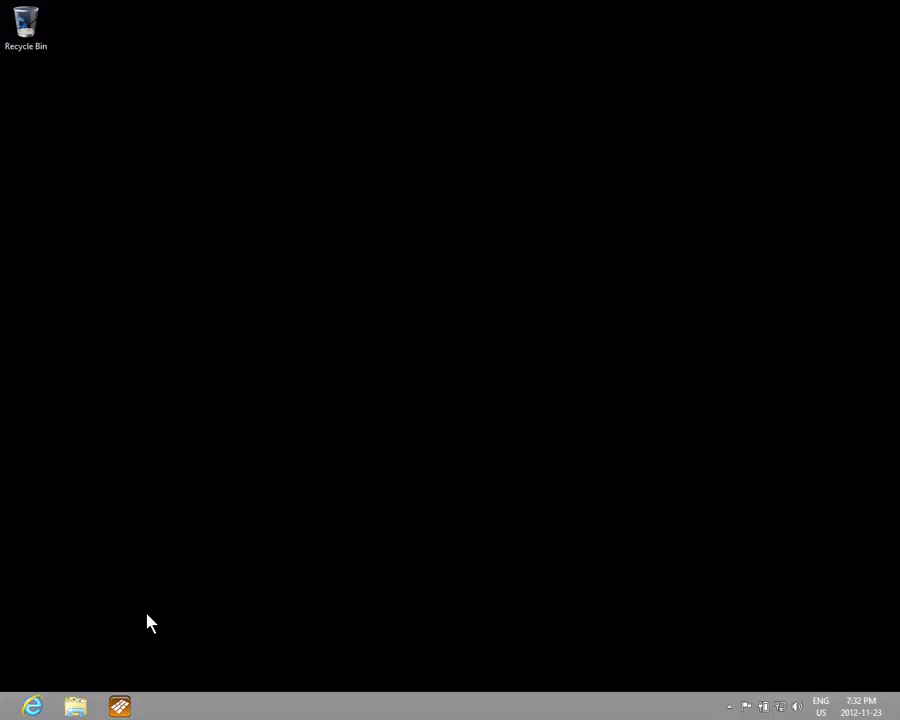
- Open File Explorer on Libraries and turn on the navigation pane from the View options
{"action": "left_click", "coordinate": [76, 707]}
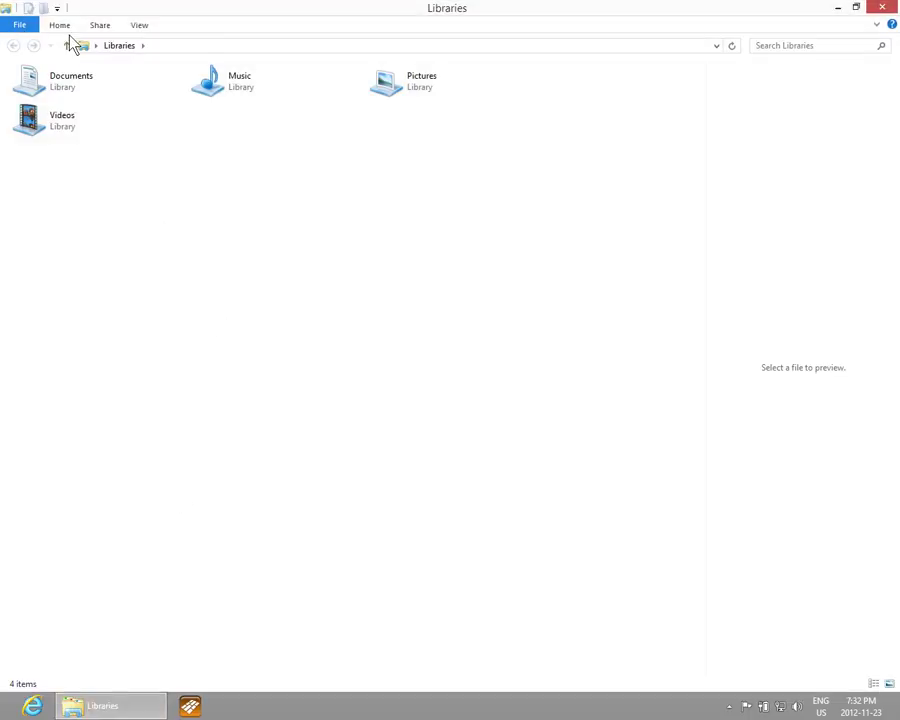
{"action": "left_click", "coordinate": [143, 30]}
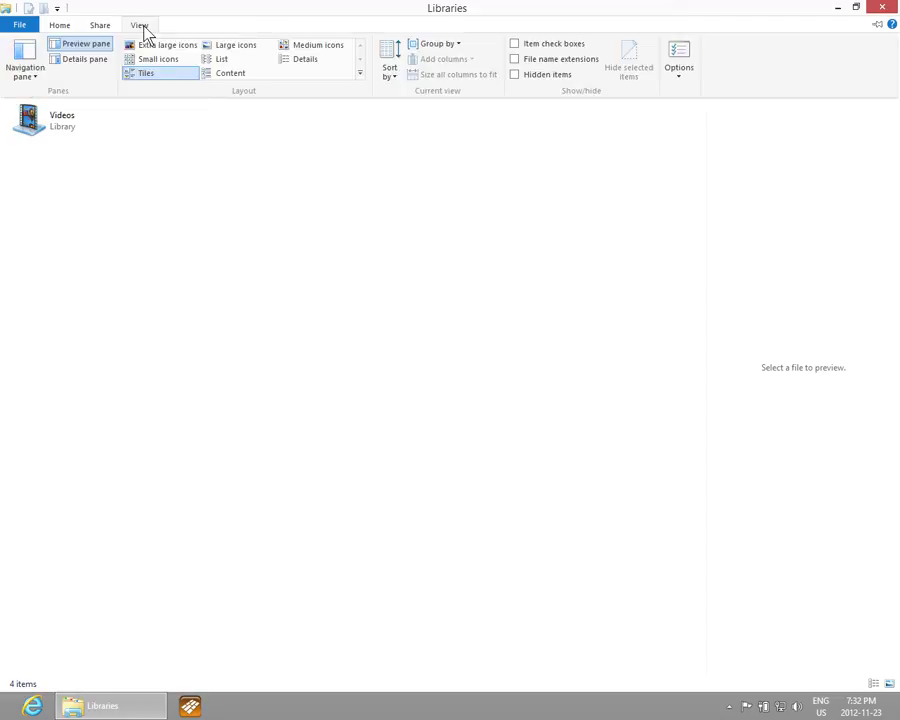
{"action": "left_click", "coordinate": [24, 62]}
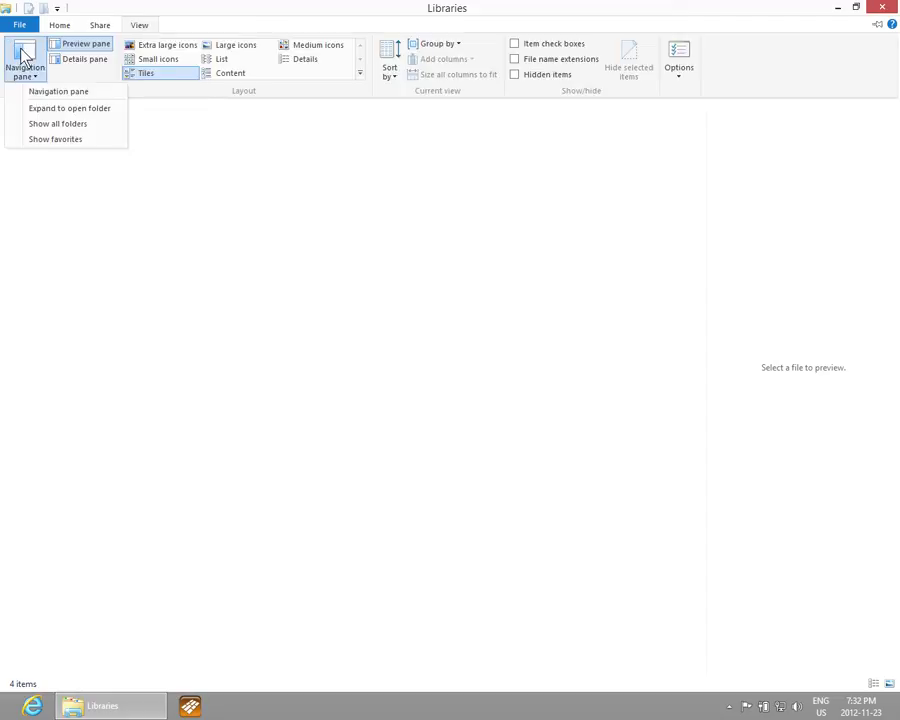
{"action": "left_click", "coordinate": [40, 92]}
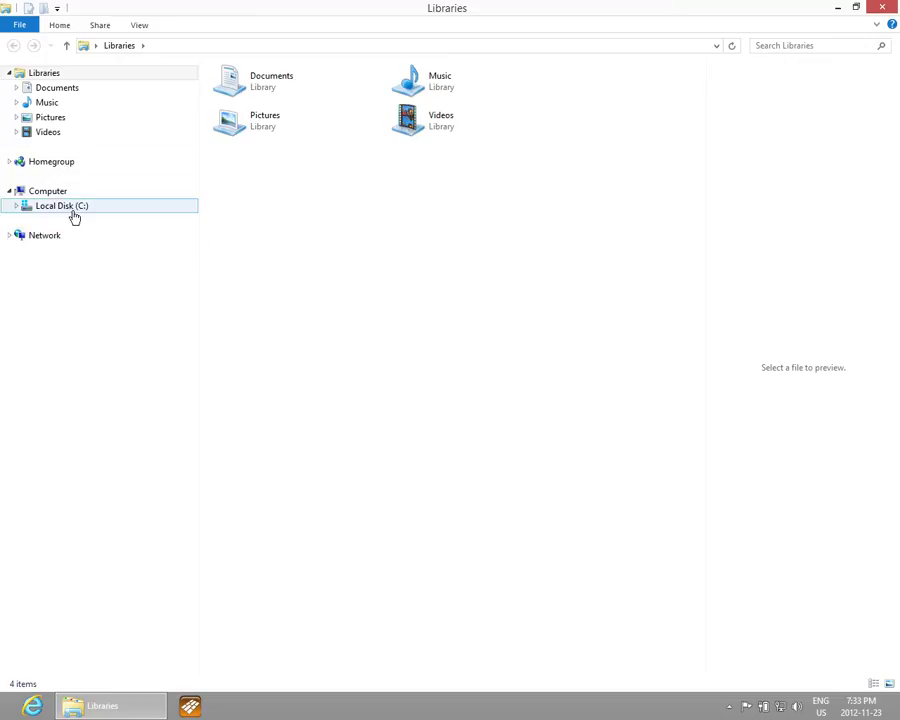
{"action": "left_click", "coordinate": [140, 26]}
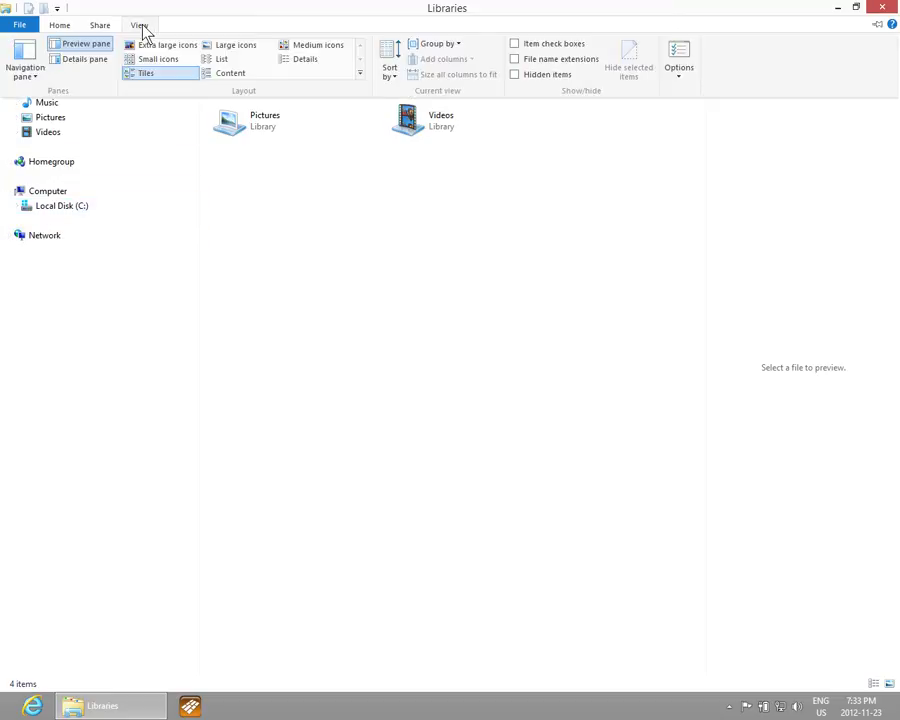
- Turn on Expand to open folder, then browse Local Disk (C:) > Windows > debug > WIA
{"action": "left_click", "coordinate": [28, 78]}
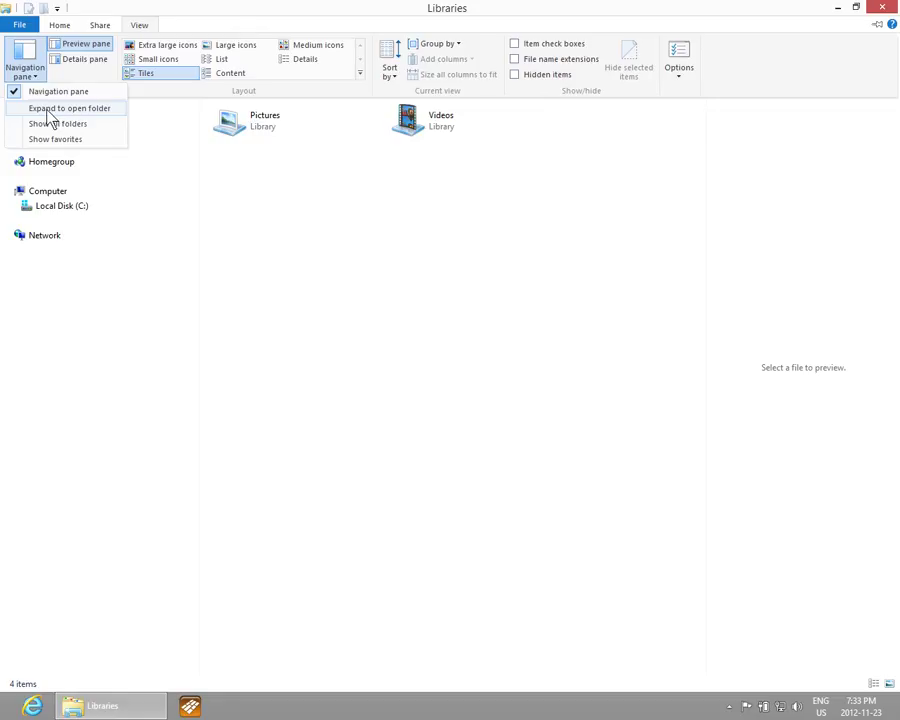
{"action": "left_click", "coordinate": [45, 109]}
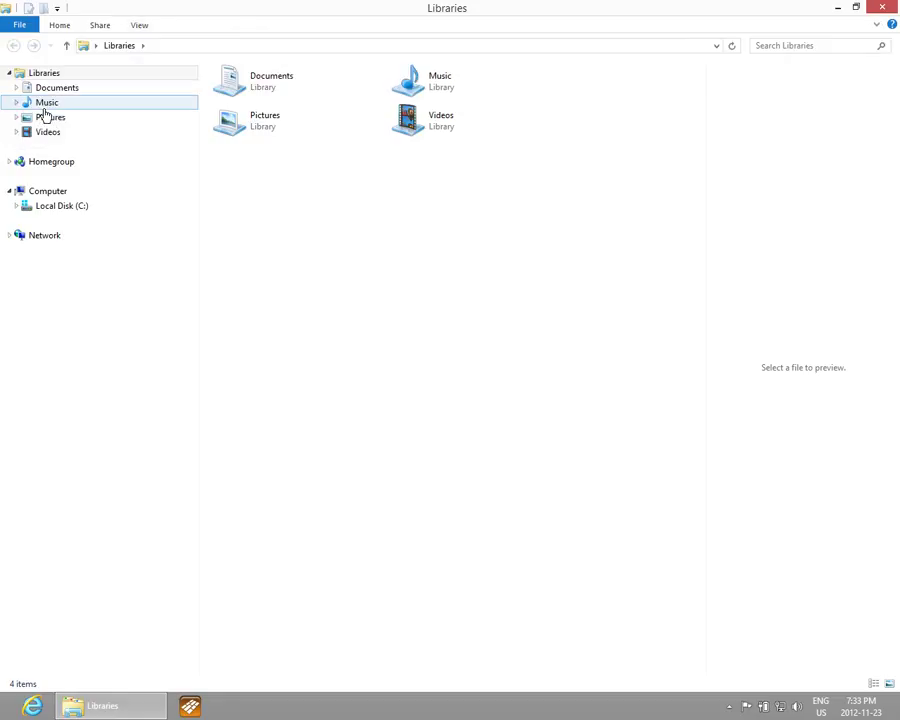
{"action": "left_click", "coordinate": [16, 206]}
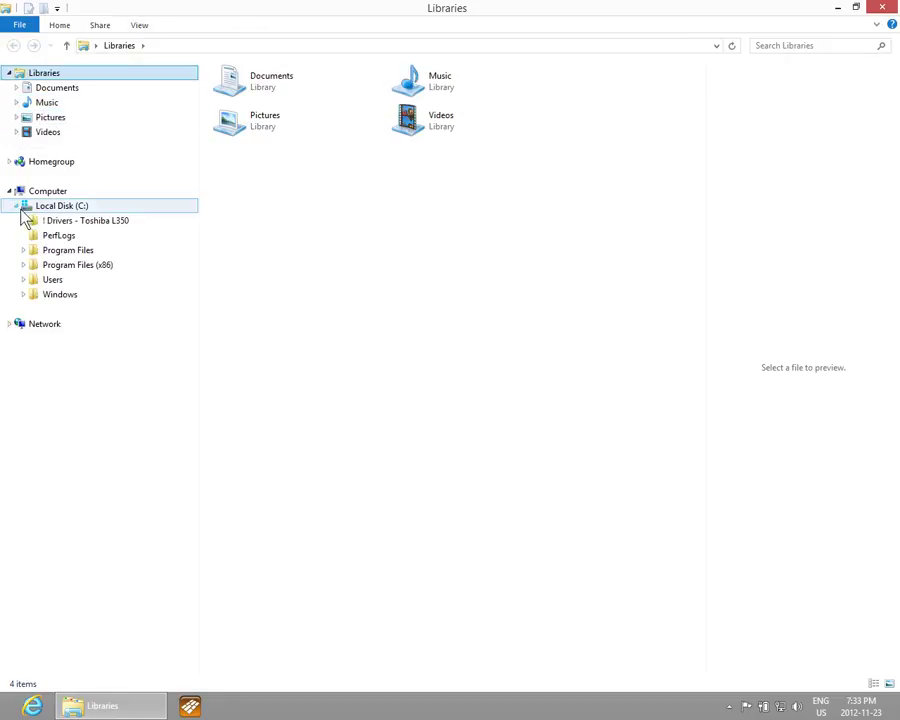
{"action": "left_click", "coordinate": [54, 297]}
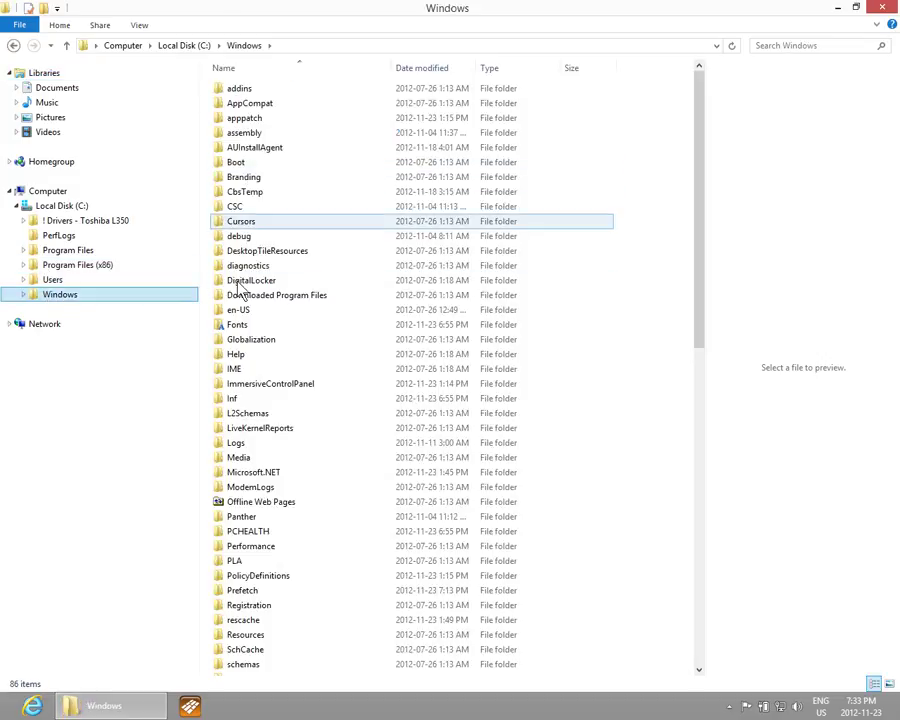
{"action": "double_click", "coordinate": [245, 237]}
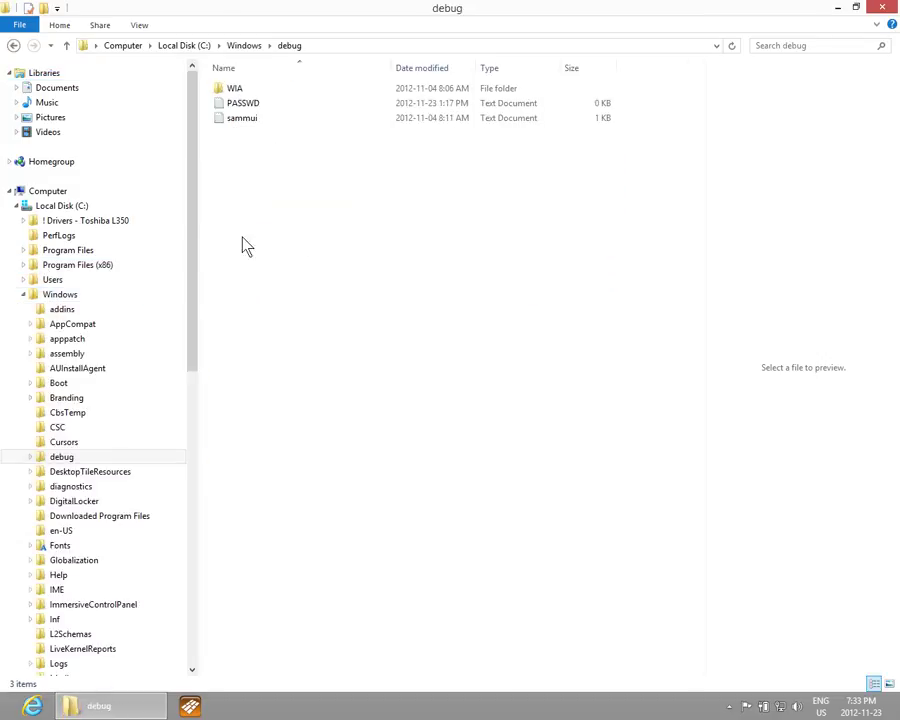
{"action": "left_click", "coordinate": [236, 90]}
{"action": "double_click", "coordinate": [236, 92]}
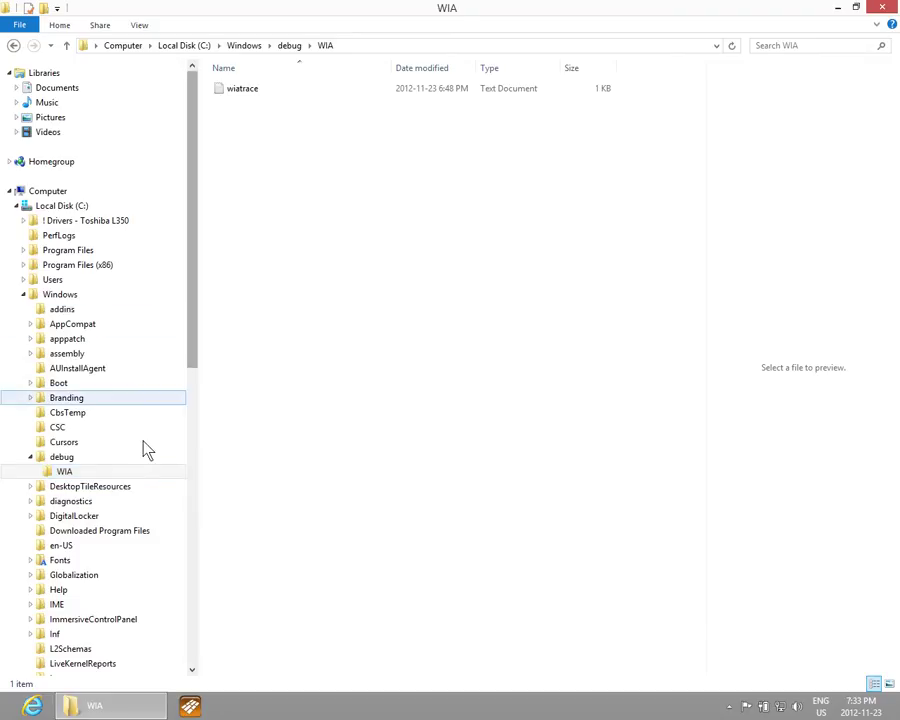
{"action": "left_click", "coordinate": [88, 472]}
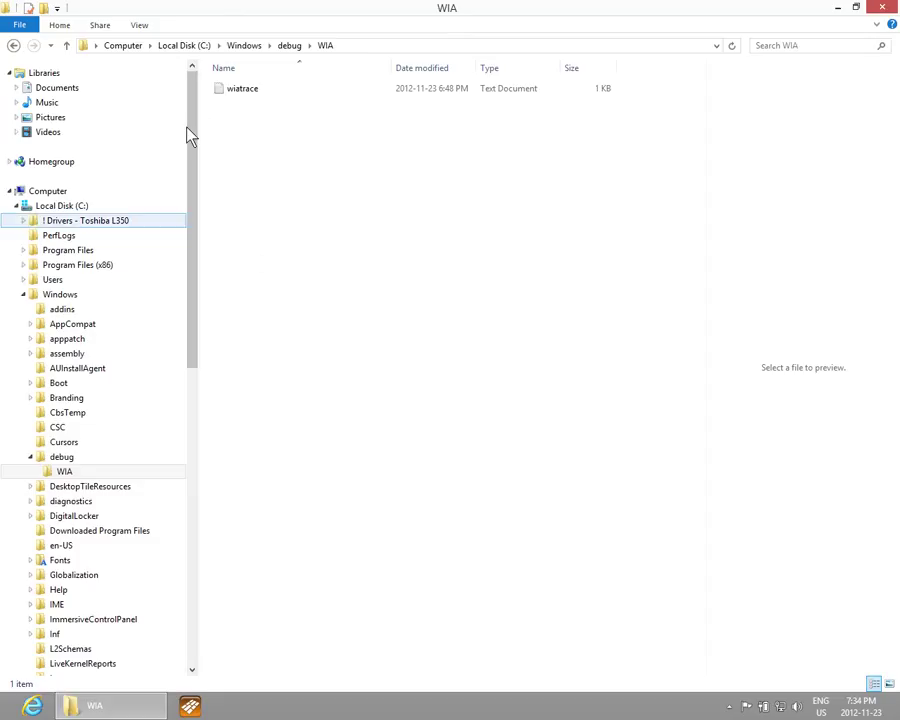
- Enable Show all folders in the navigation pane so Desktop and Computer share one tree
{"action": "left_click", "coordinate": [139, 25]}
{"action": "left_click", "coordinate": [35, 78]}
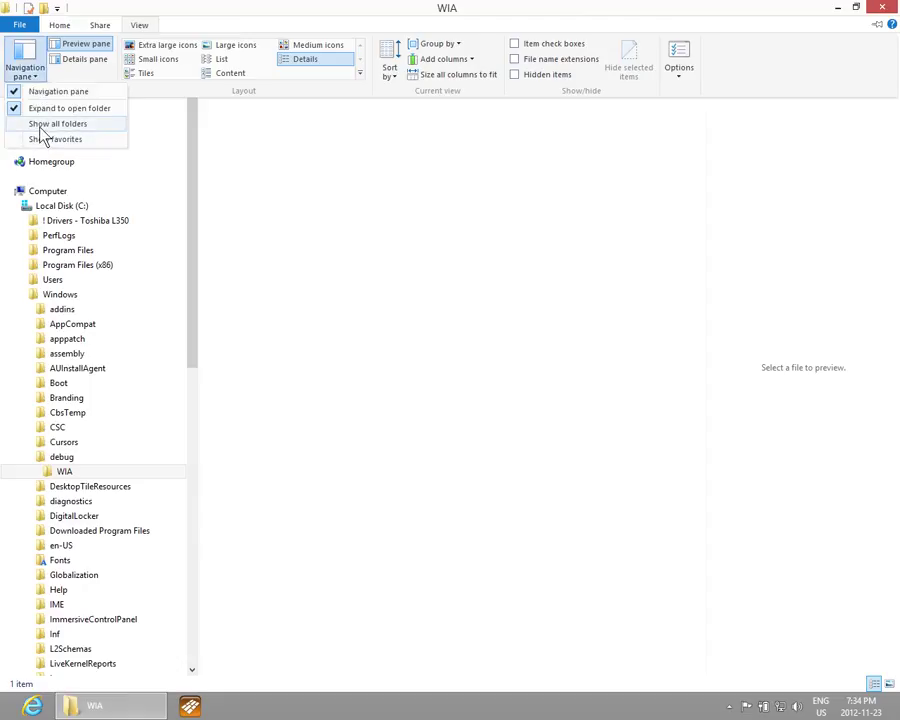
{"action": "left_click", "coordinate": [45, 123]}
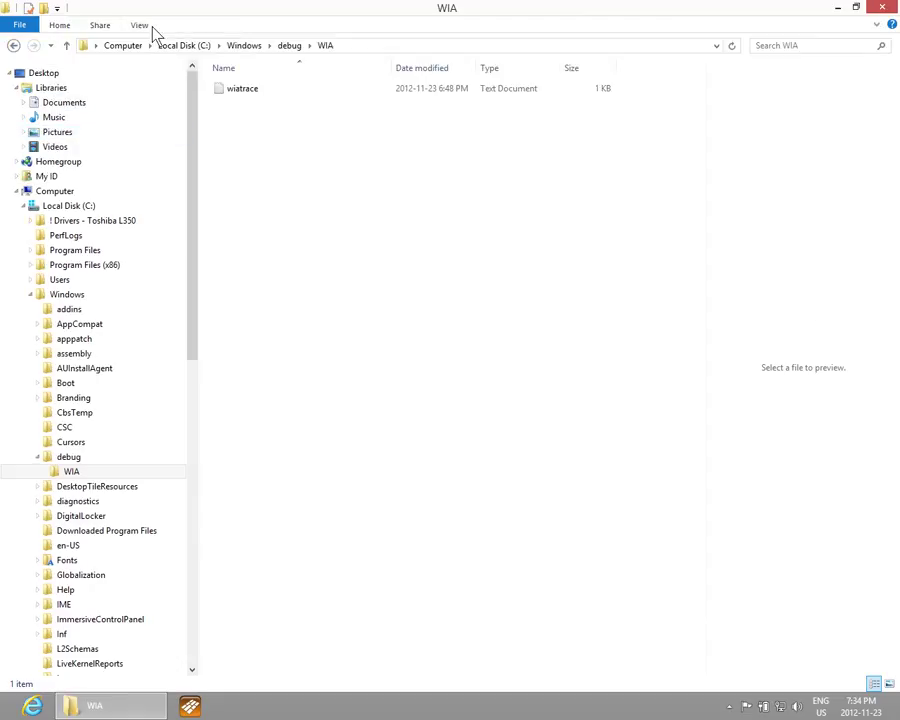
{"action": "left_click", "coordinate": [145, 30]}
{"action": "left_click", "coordinate": [35, 77]}
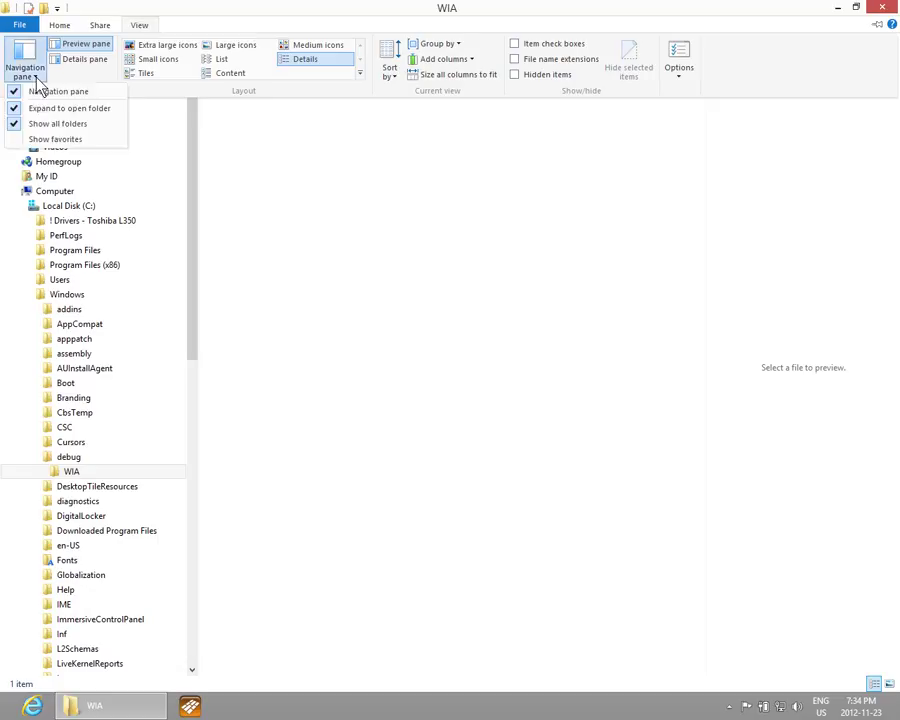
- Show Favorites, drag Users into it, open that link, then remove it from Favorites
{"action": "left_click", "coordinate": [40, 139]}
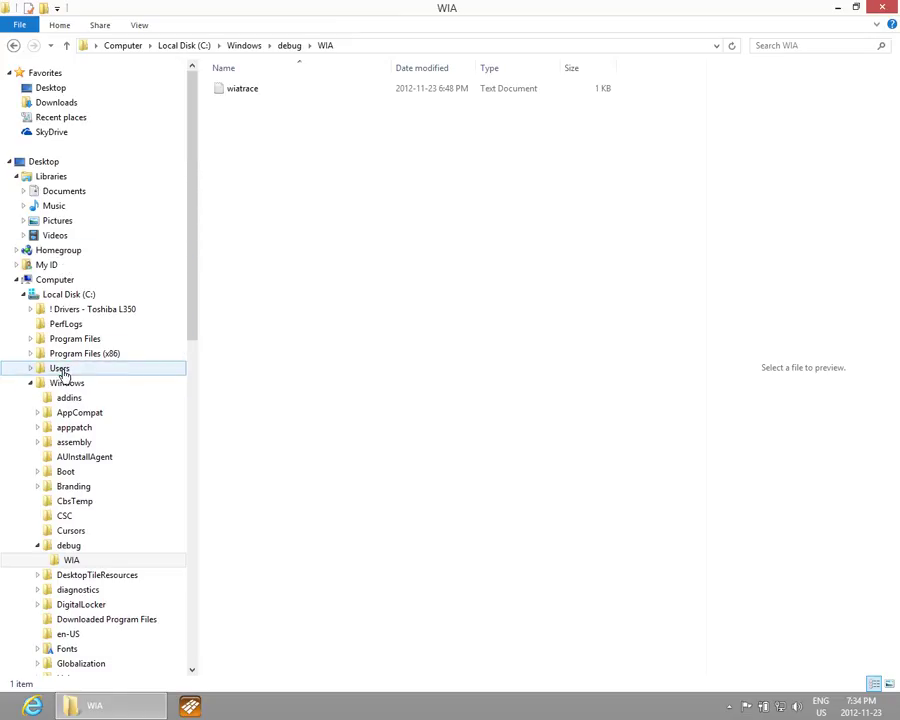
{"action": "left_click_drag", "start_coordinate": [62, 373], "coordinate": [60, 132]}
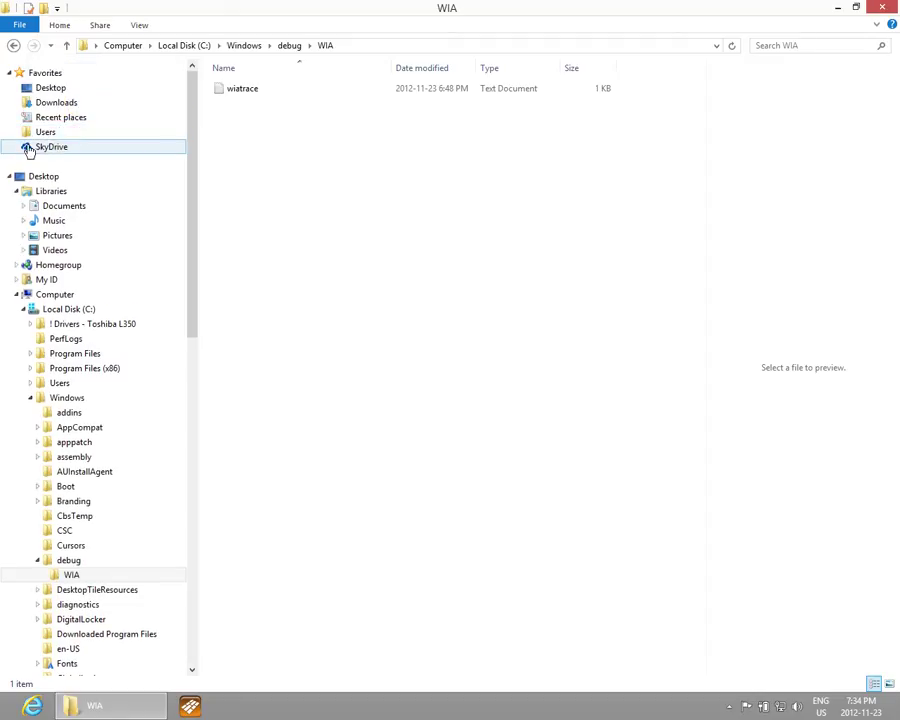
{"action": "left_click", "coordinate": [40, 136]}
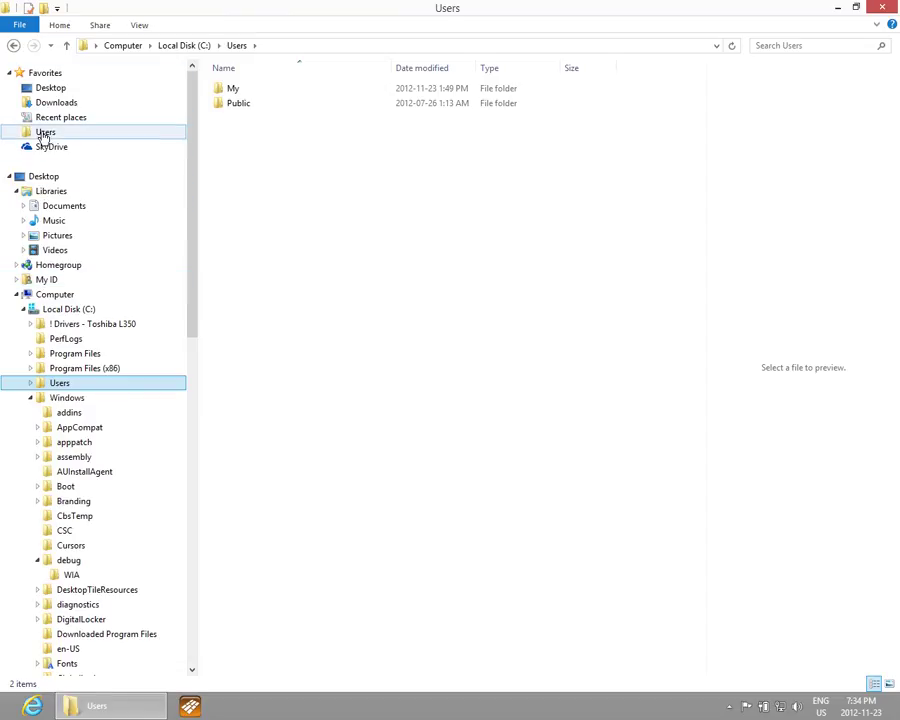
{"action": "right_click", "coordinate": [43, 136]}
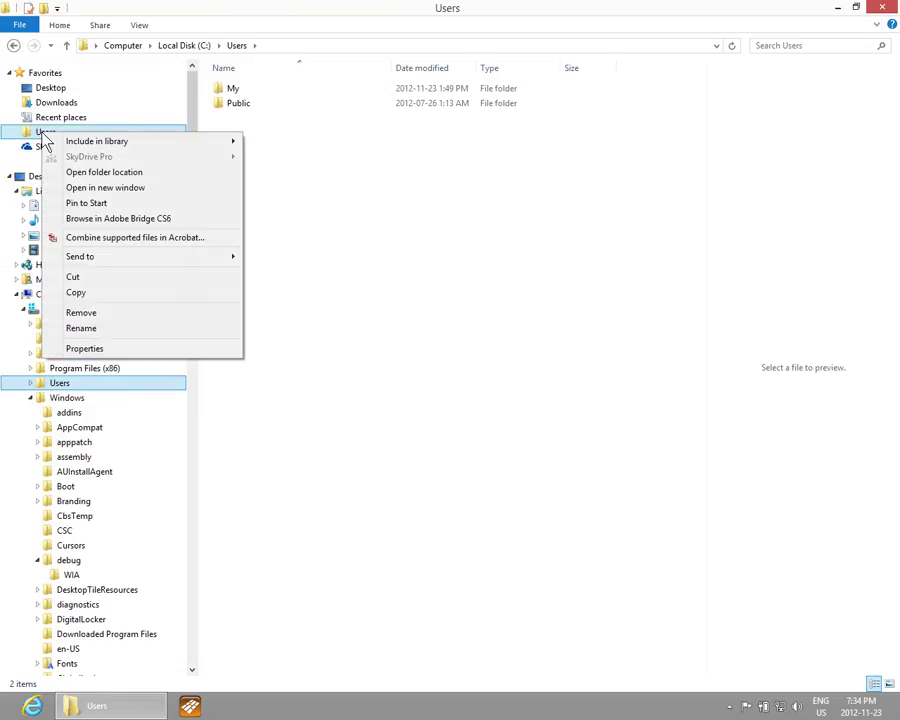
{"action": "left_click", "coordinate": [80, 313]}
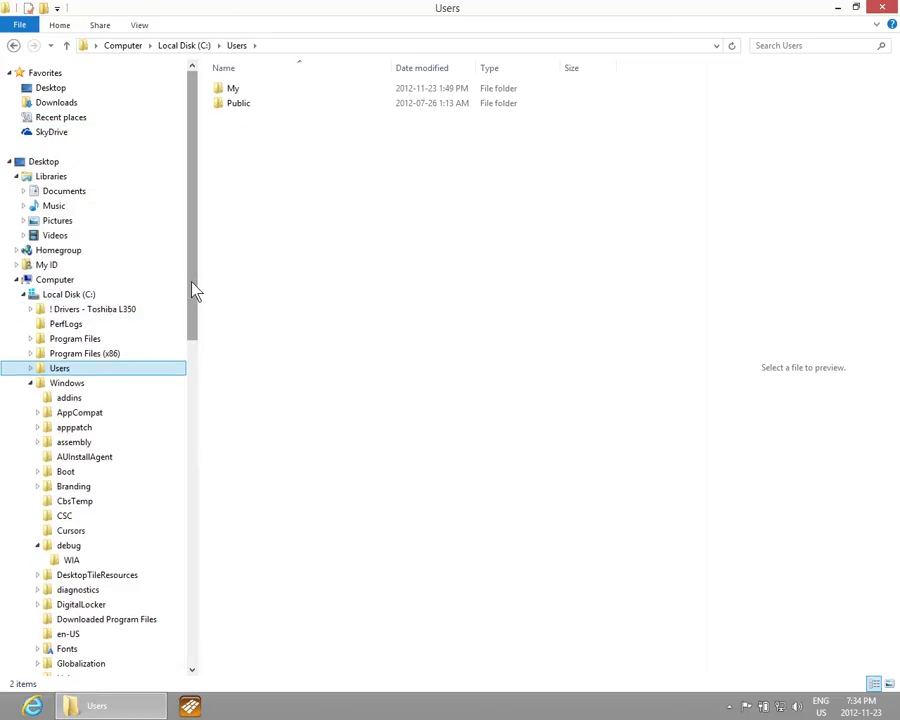
- Turn on the Details pane and hidden items while viewing Local Disk (C:)
{"action": "left_click", "coordinate": [141, 28]}
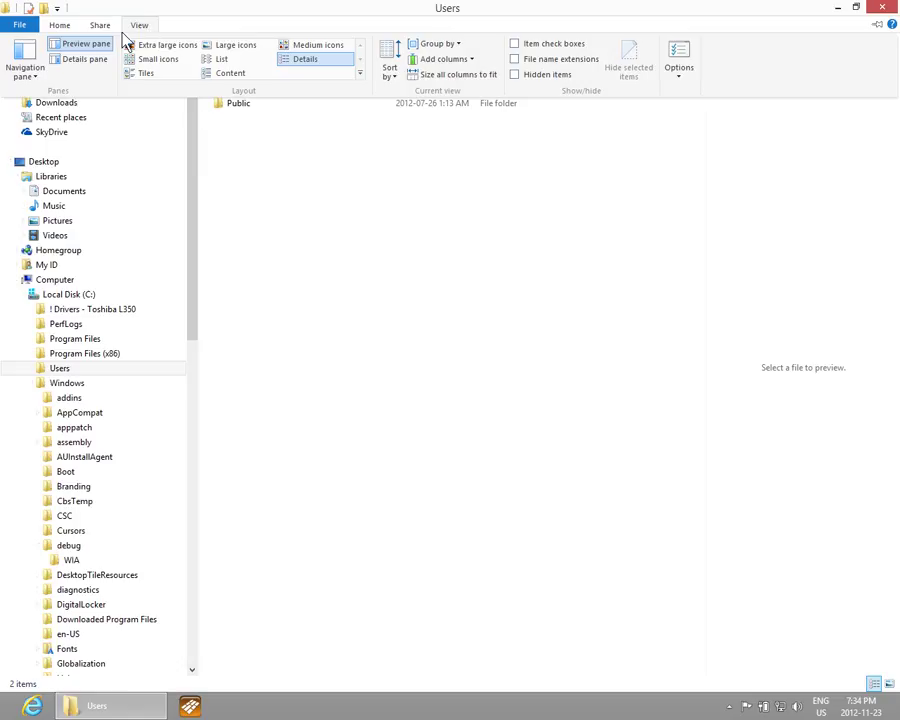
{"action": "left_click", "coordinate": [84, 62]}
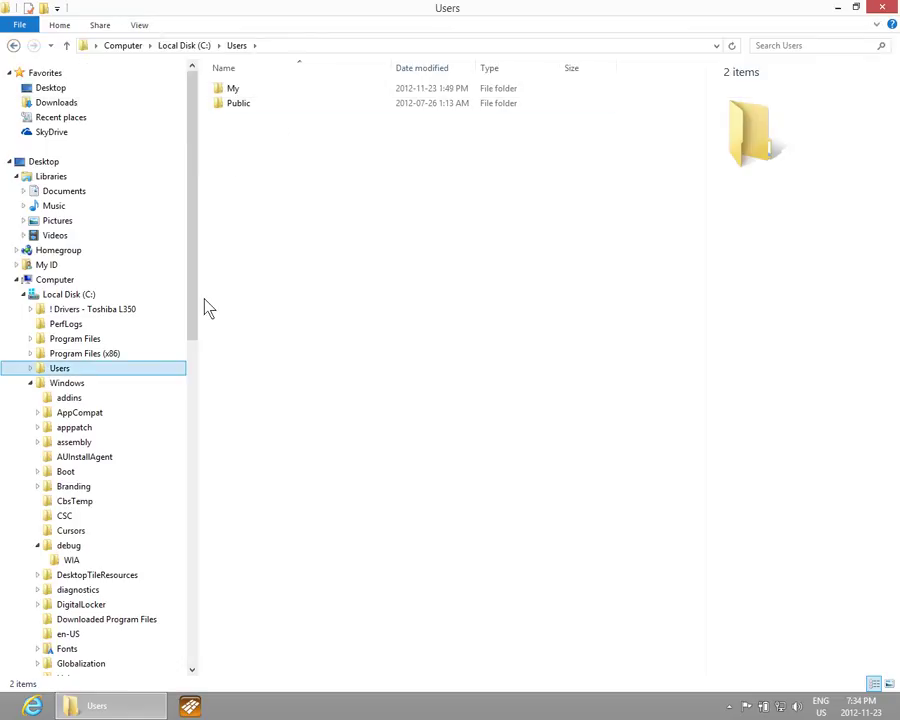
{"action": "left_click", "coordinate": [76, 297]}
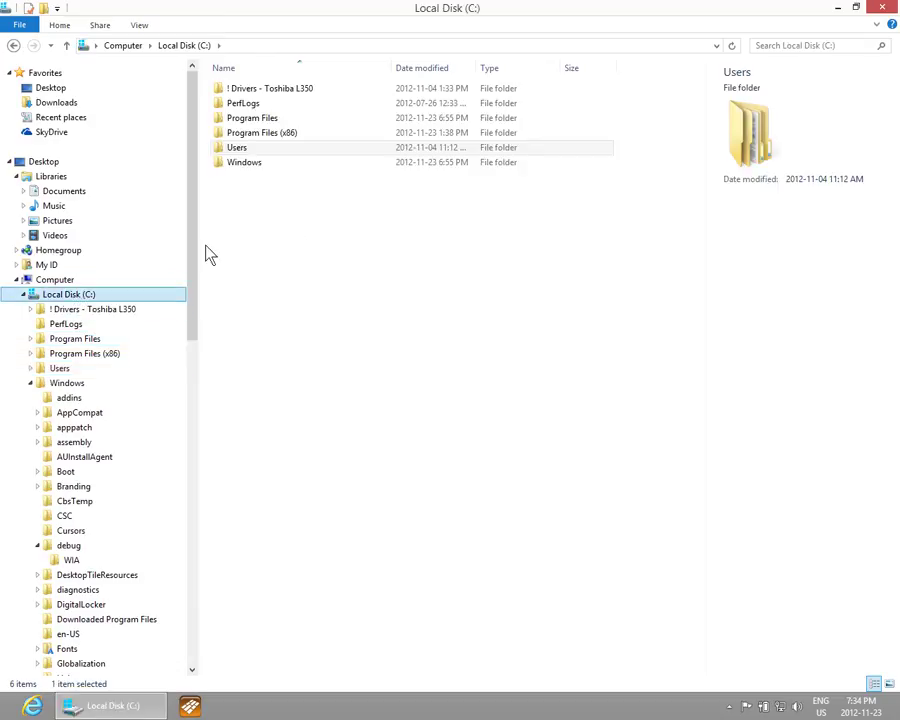
{"action": "left_click", "coordinate": [108, 296]}
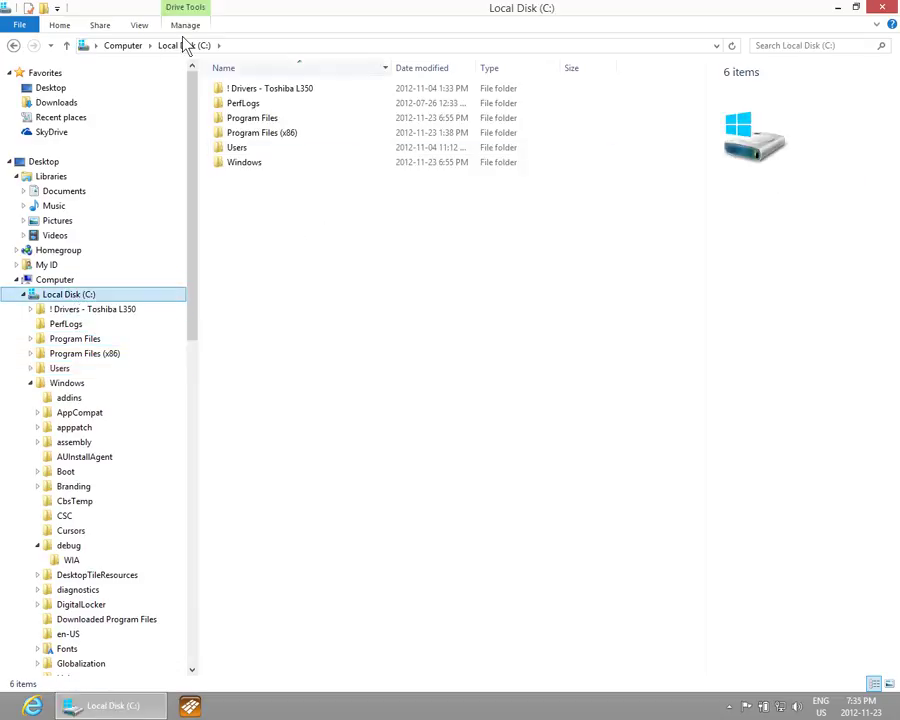
{"action": "left_click", "coordinate": [140, 27]}
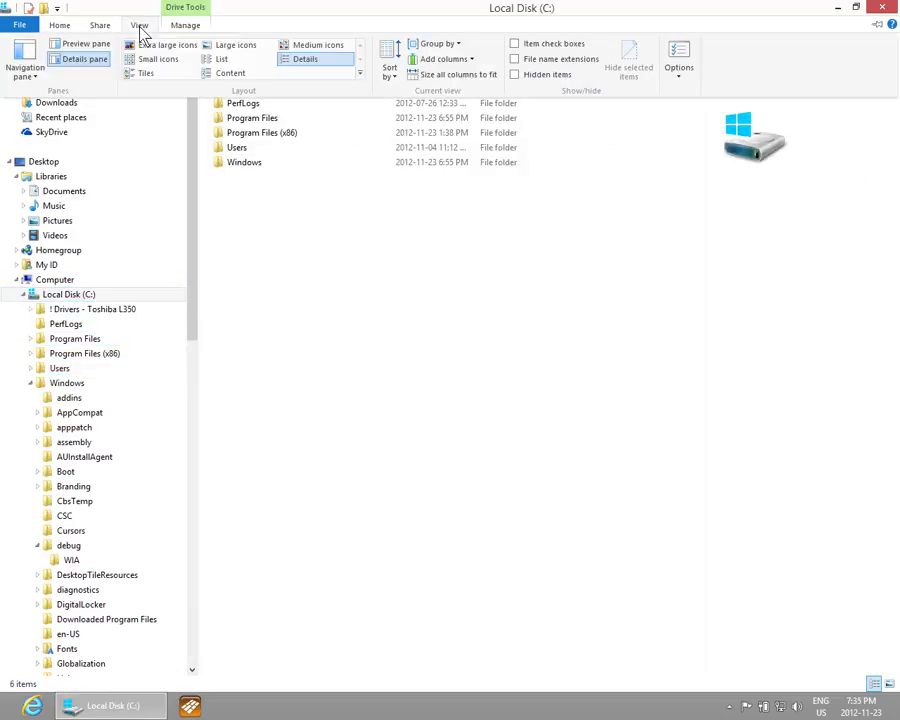
{"action": "left_click", "coordinate": [516, 76]}
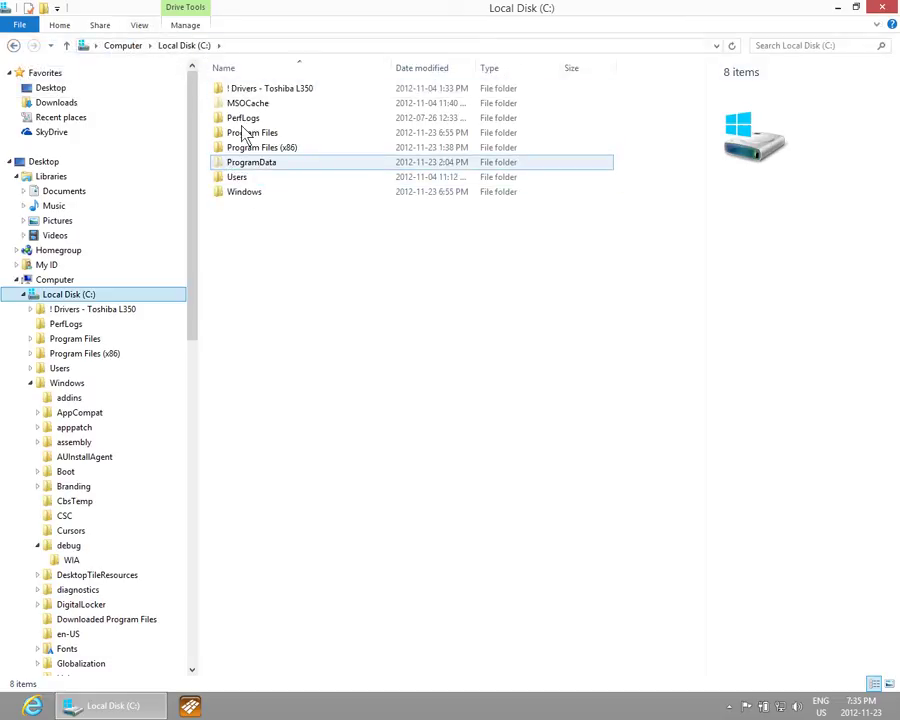
- Open ProgramData > regid.1991-06.com.microsoft and select its SWIDTAG file
{"action": "double_click", "coordinate": [234, 164]}
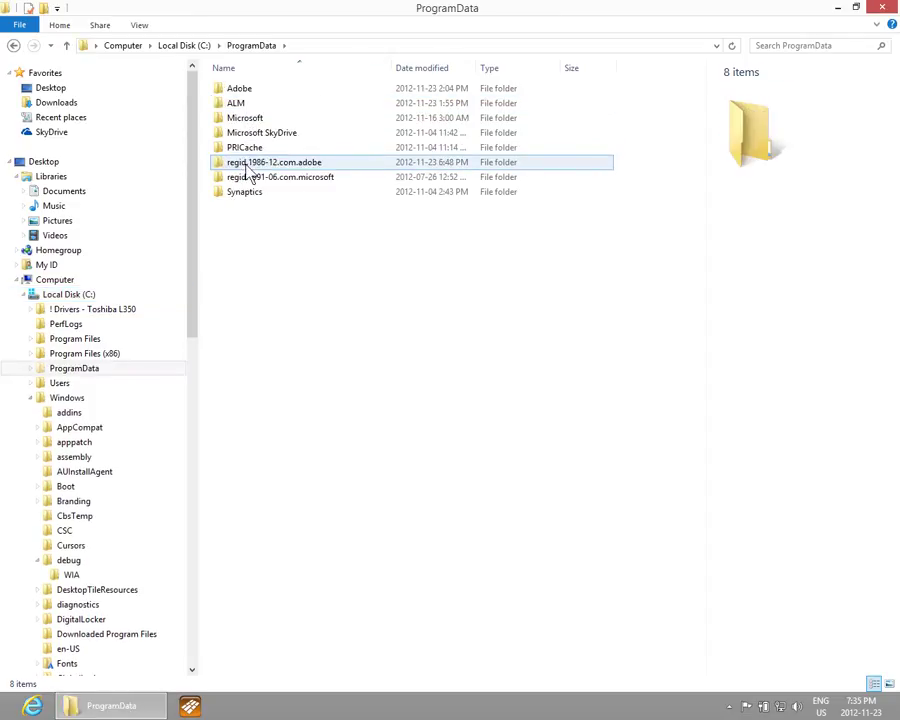
{"action": "left_click", "coordinate": [281, 165]}
{"action": "double_click", "coordinate": [278, 177]}
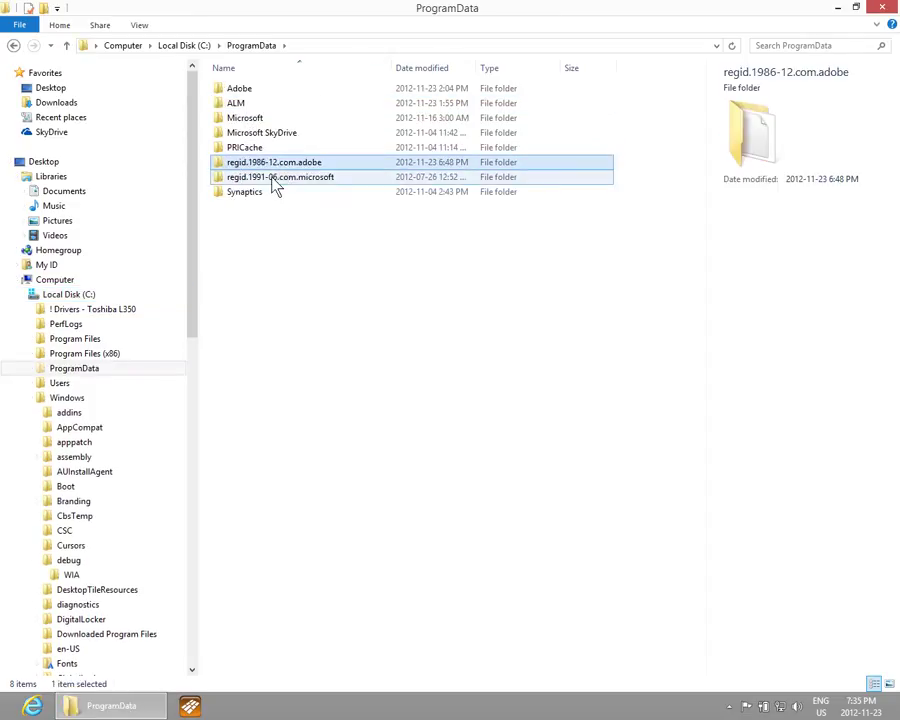
{"action": "left_click", "coordinate": [256, 93]}
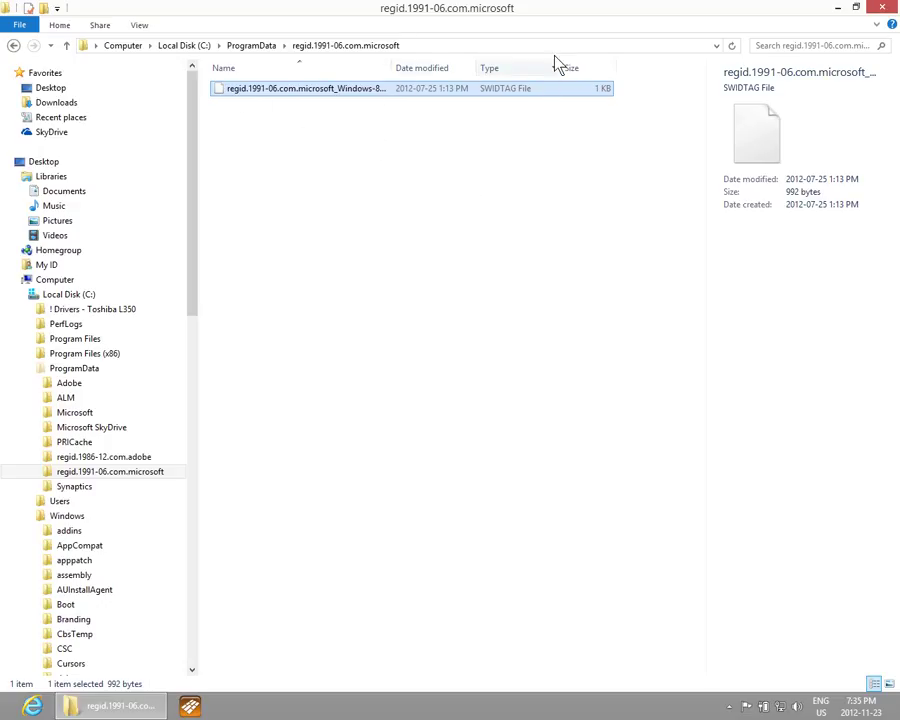
- Switch to extra large icons and browse Music, Pictures and ProgramData\Microsoft\Internet Explorer
{"action": "left_click", "coordinate": [140, 26]}
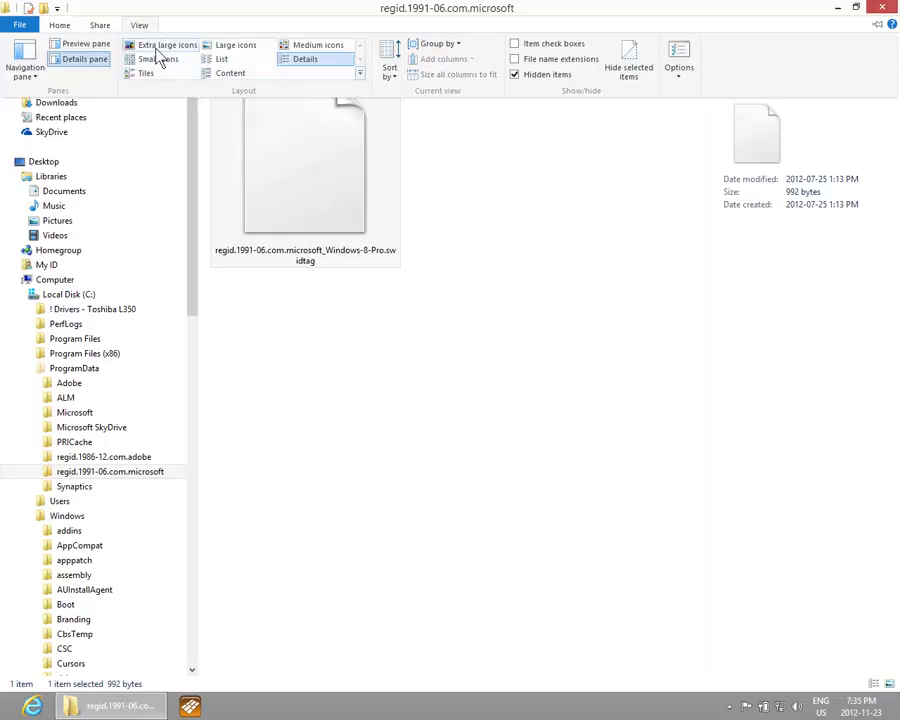
{"action": "left_click", "coordinate": [156, 47]}
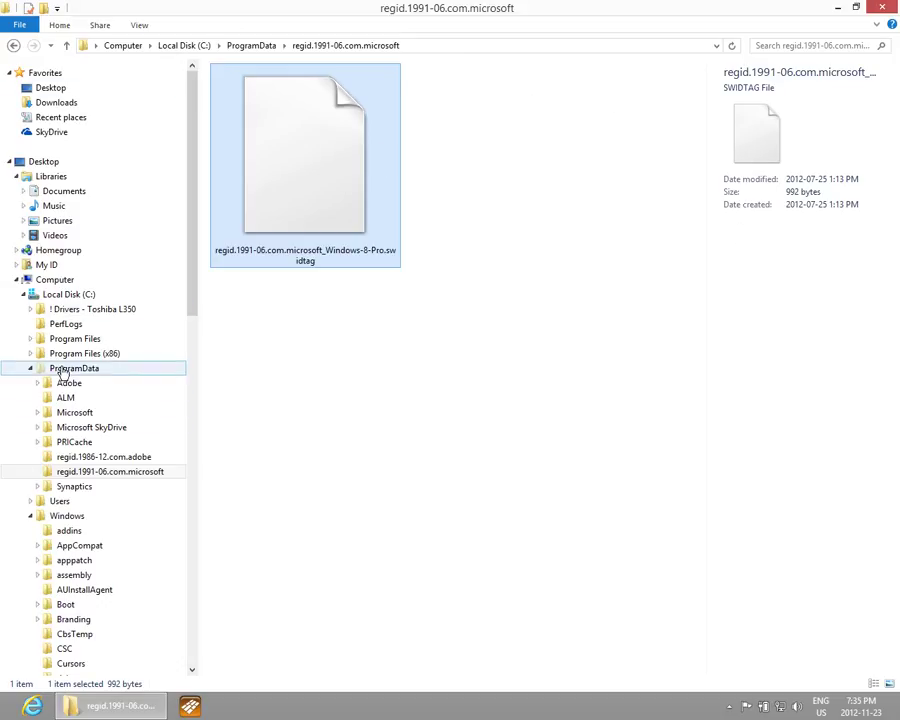
{"action": "left_click", "coordinate": [50, 206]}
{"action": "left_click", "coordinate": [54, 221]}
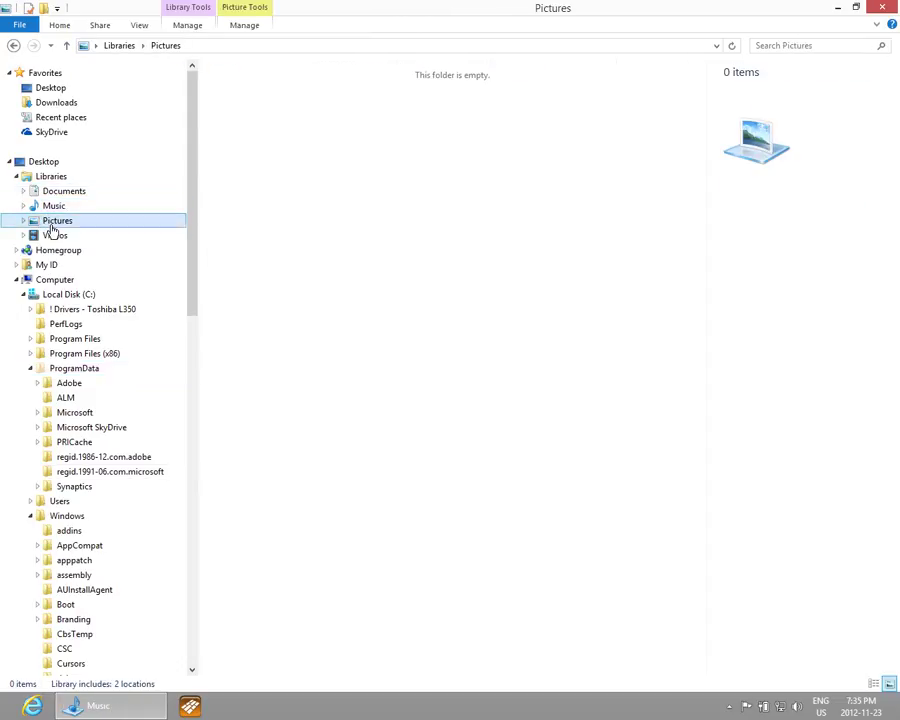
{"action": "left_click", "coordinate": [75, 413]}
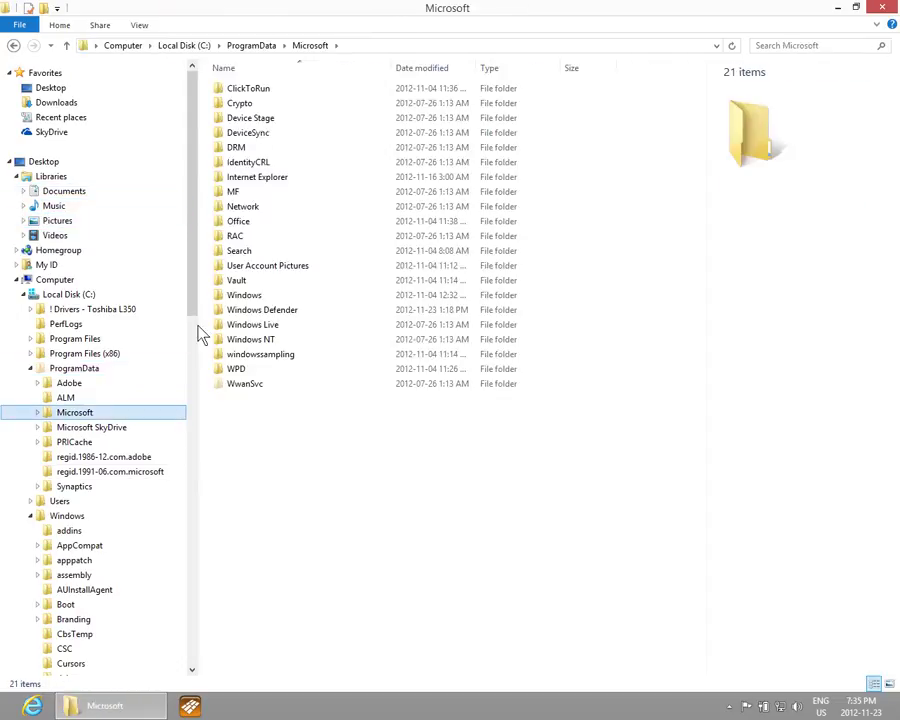
{"action": "left_click", "coordinate": [236, 182]}
{"action": "double_click", "coordinate": [236, 182]}
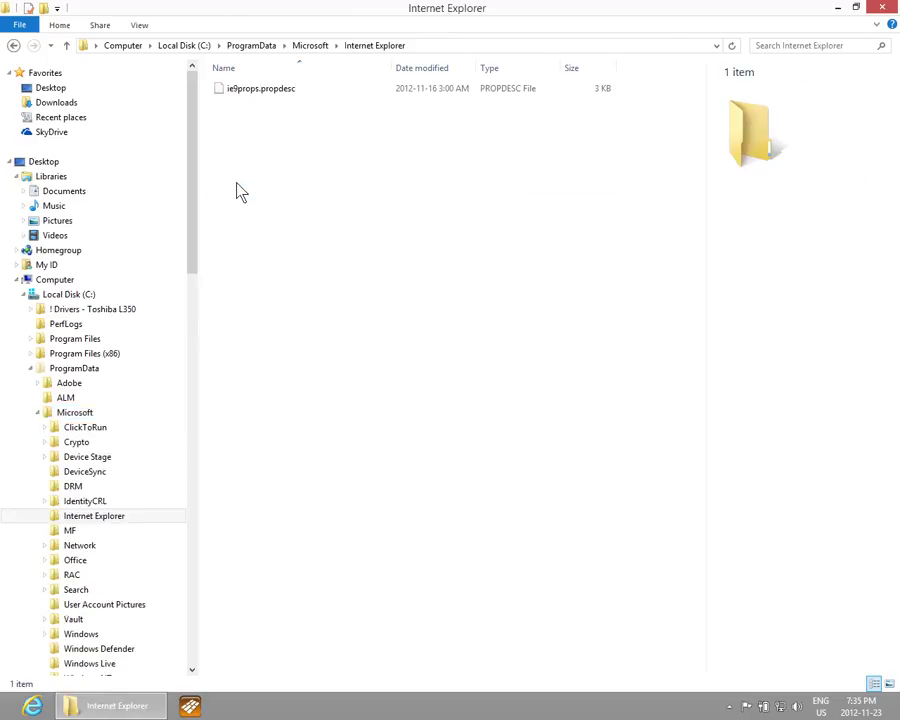
{"action": "left_click", "coordinate": [245, 92]}
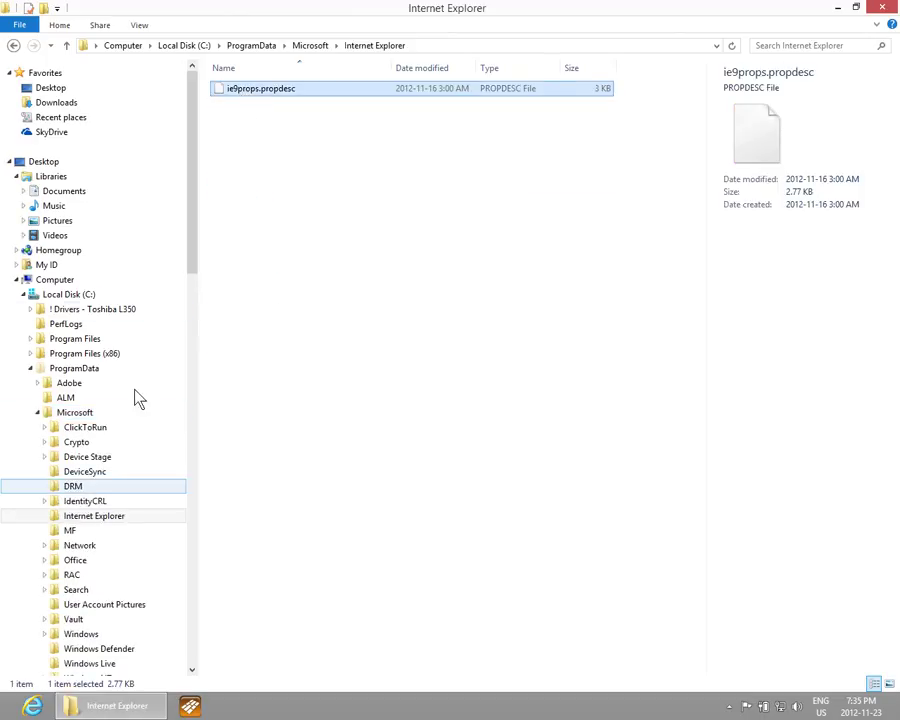
- Open C:\Windows\System32 from the folder tree
{"action": "left_click_drag", "start_coordinate": [191, 249], "coordinate": [192, 611]}
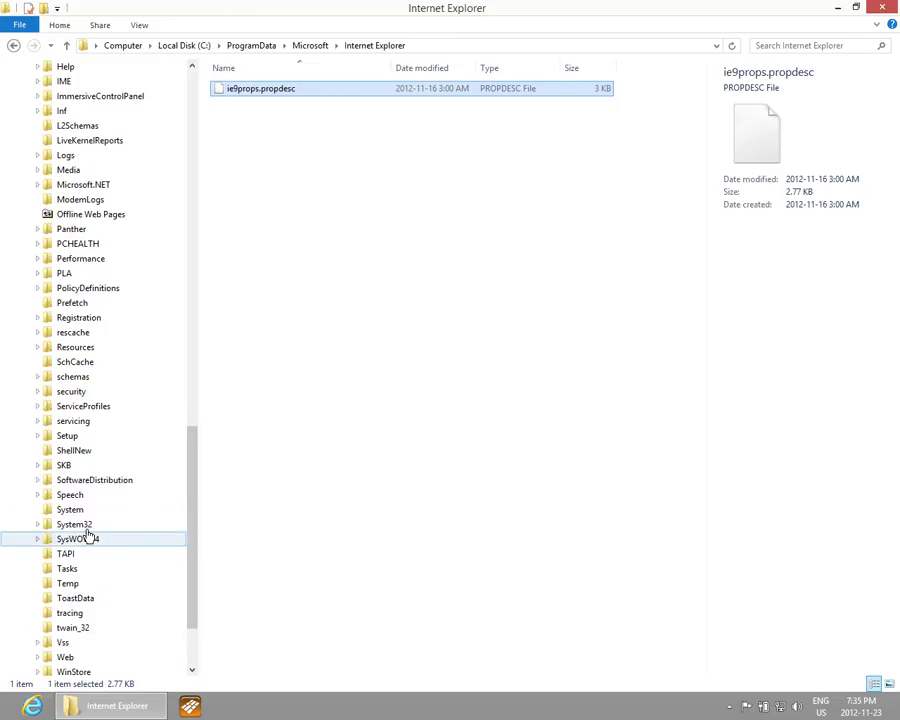
{"action": "left_click", "coordinate": [80, 529]}
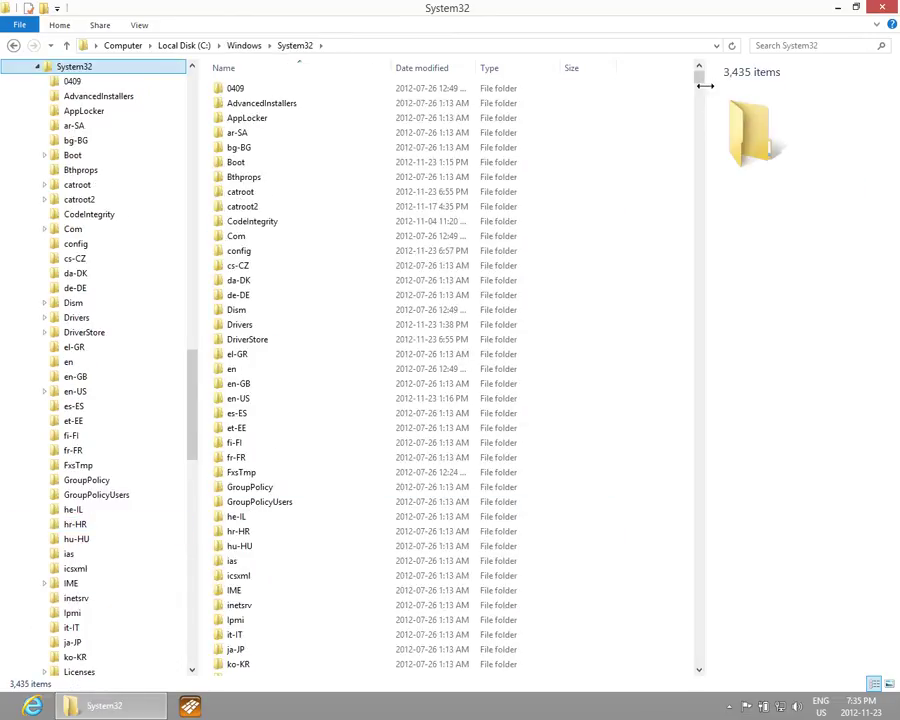
{"action": "left_click_drag", "start_coordinate": [699, 88], "coordinate": [693, 294]}
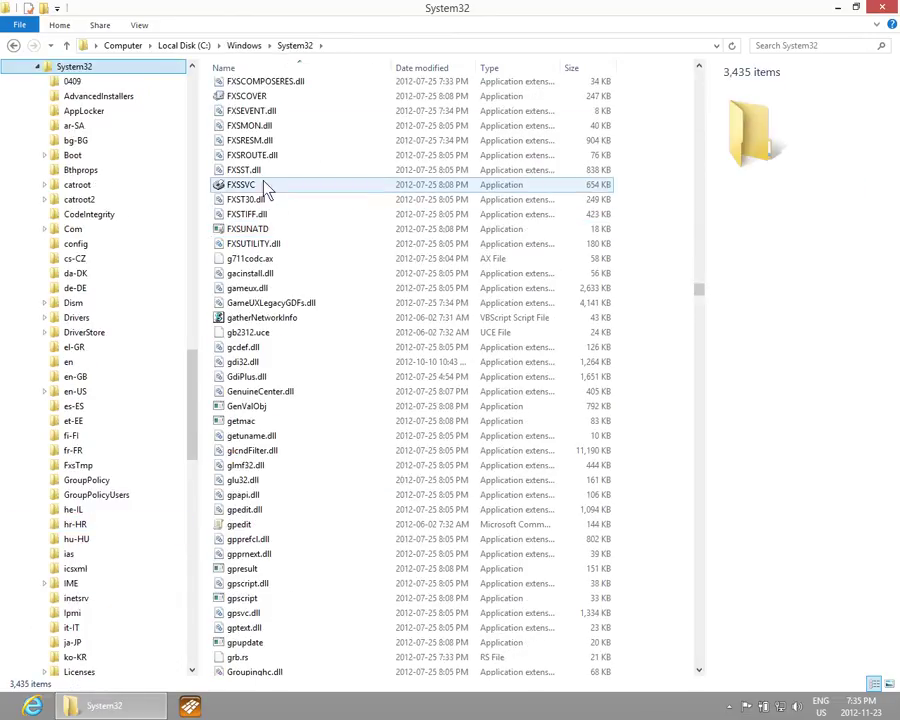
- Try the small icons, extra large icons, tiles and list layouts on System32
{"action": "left_click", "coordinate": [140, 27]}
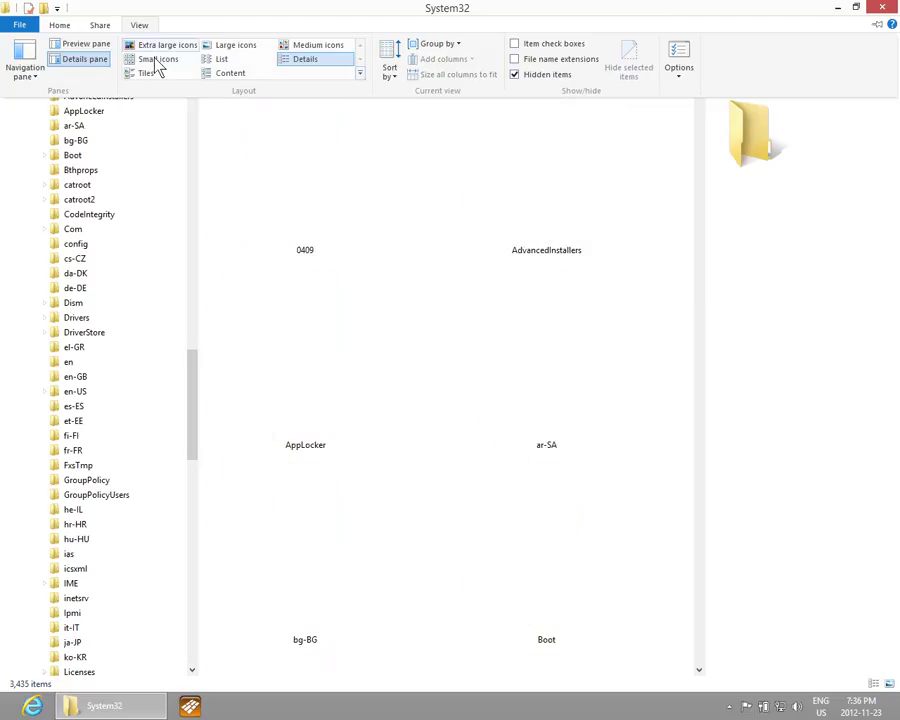
{"action": "left_click", "coordinate": [157, 62]}
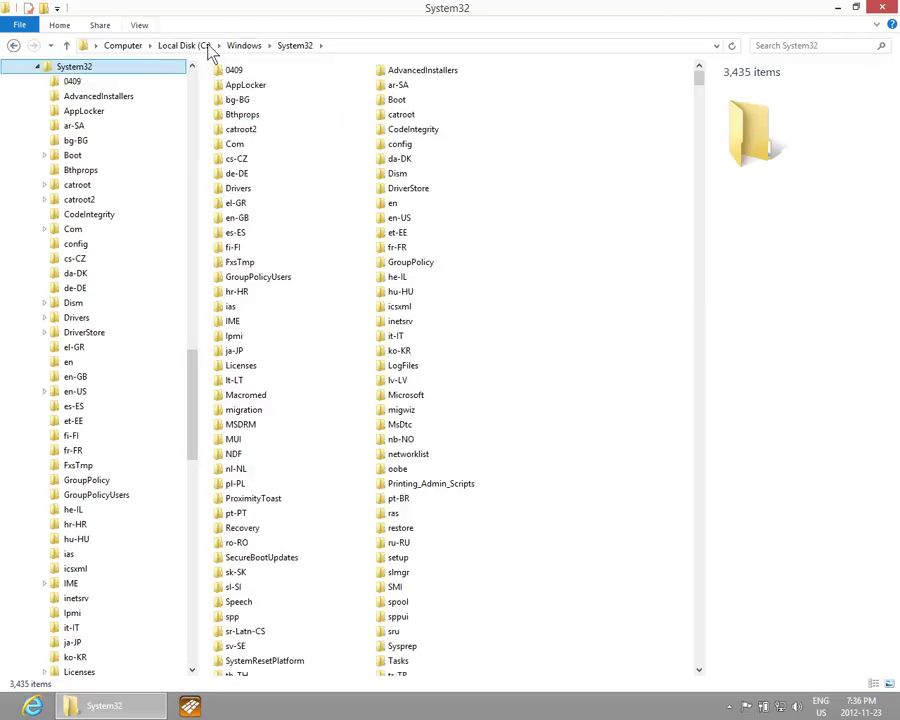
{"action": "left_click", "coordinate": [143, 27]}
{"action": "left_click", "coordinate": [155, 44]}
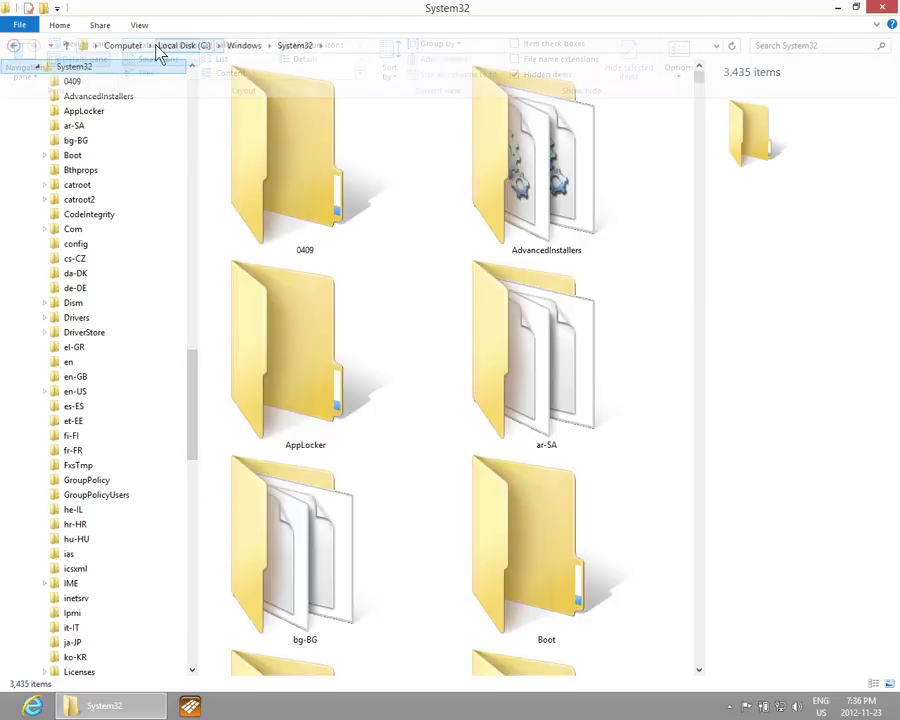
{"action": "left_click", "coordinate": [139, 27]}
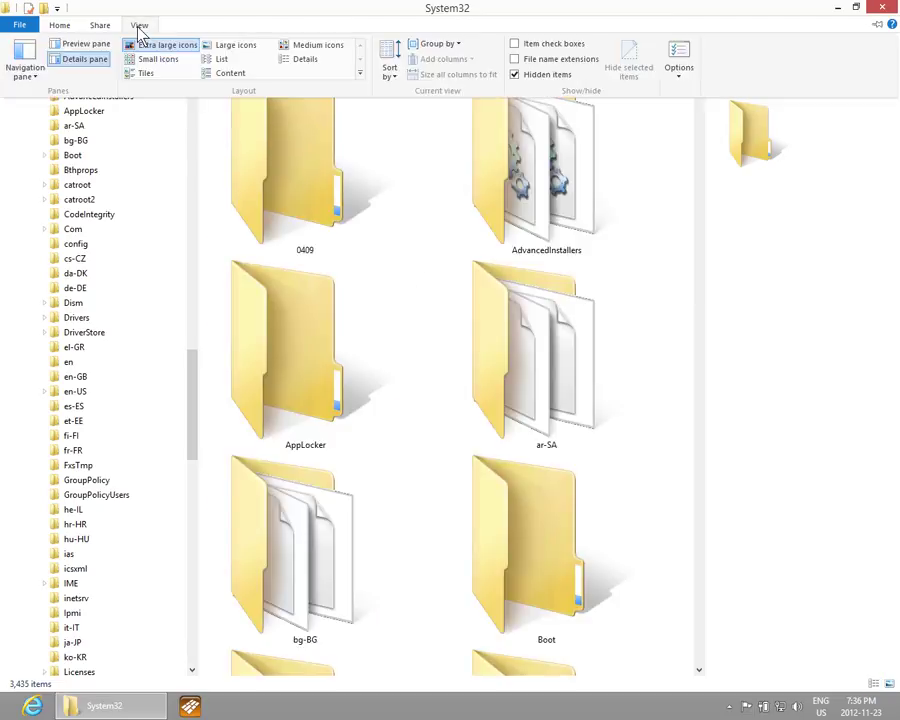
{"action": "left_click", "coordinate": [146, 76]}
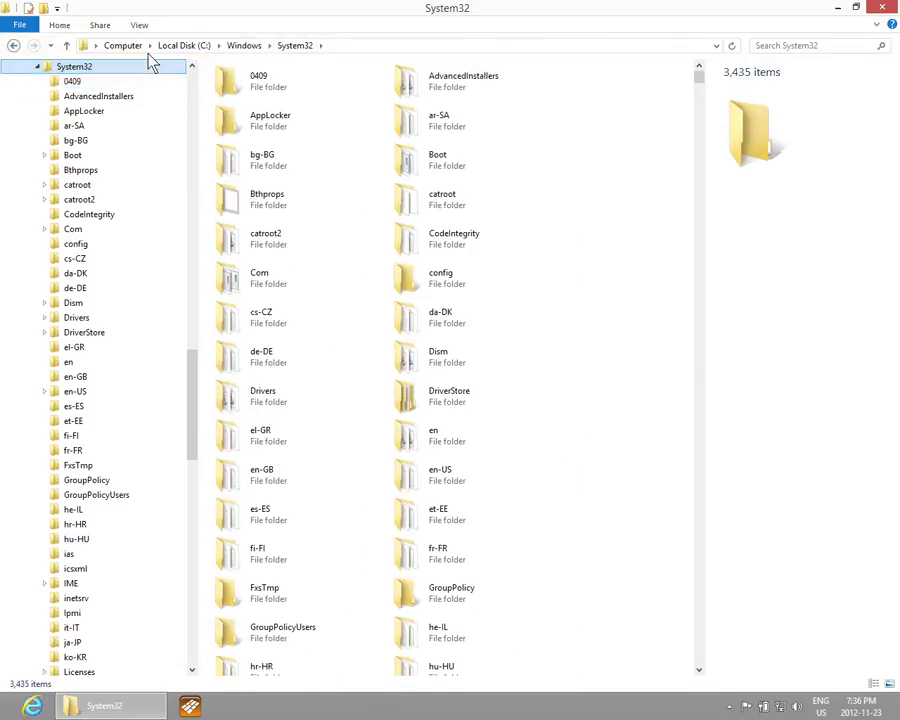
{"action": "left_click", "coordinate": [140, 25]}
{"action": "left_click", "coordinate": [222, 70]}
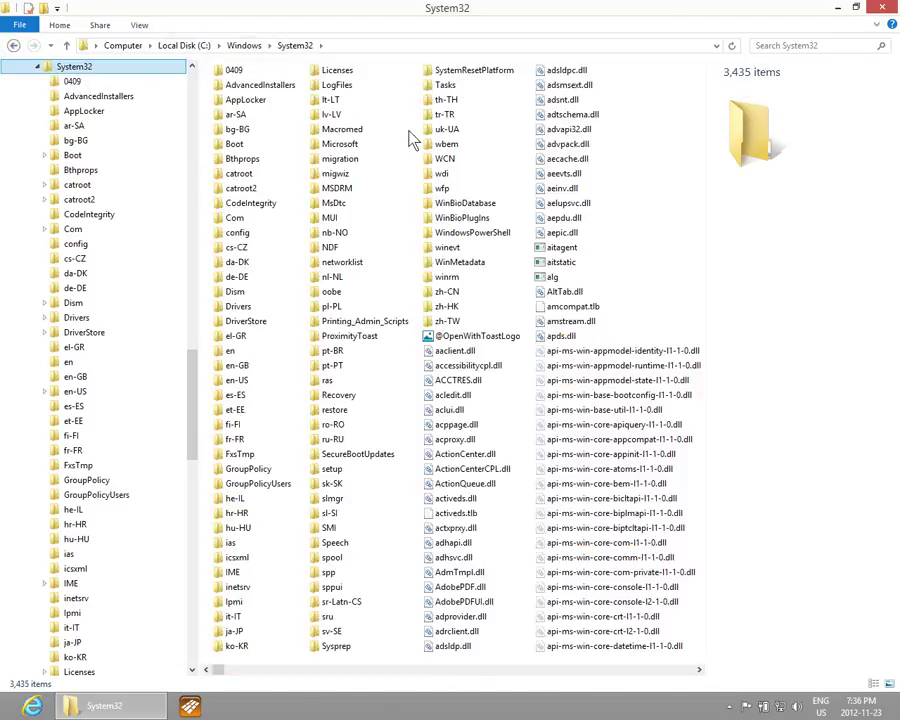
- Try the large icons, content and medium icons layouts on System32
{"action": "left_click", "coordinate": [140, 26]}
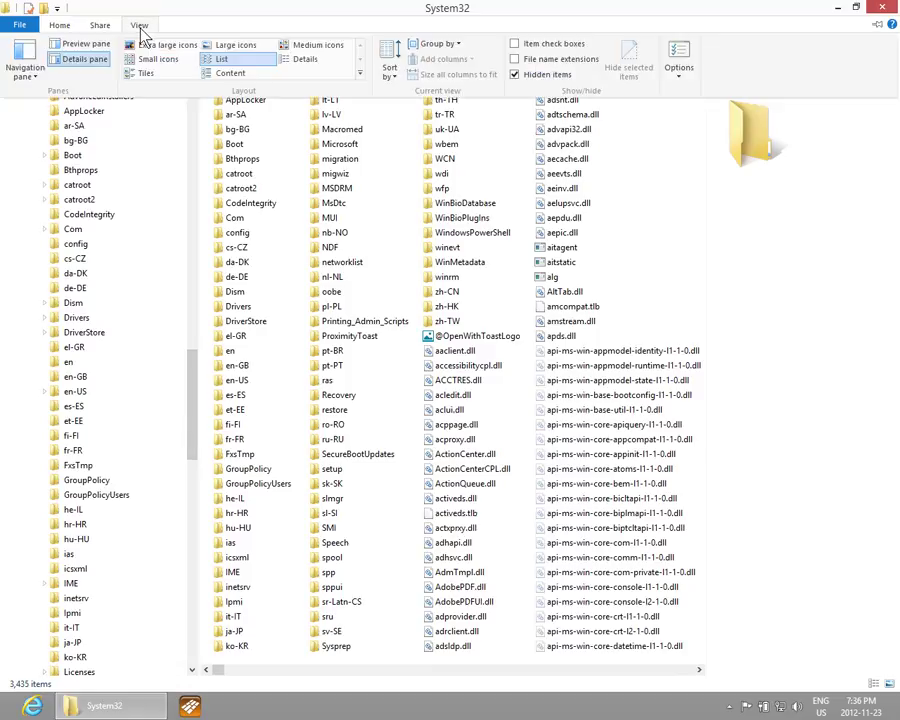
{"action": "left_click", "coordinate": [228, 47]}
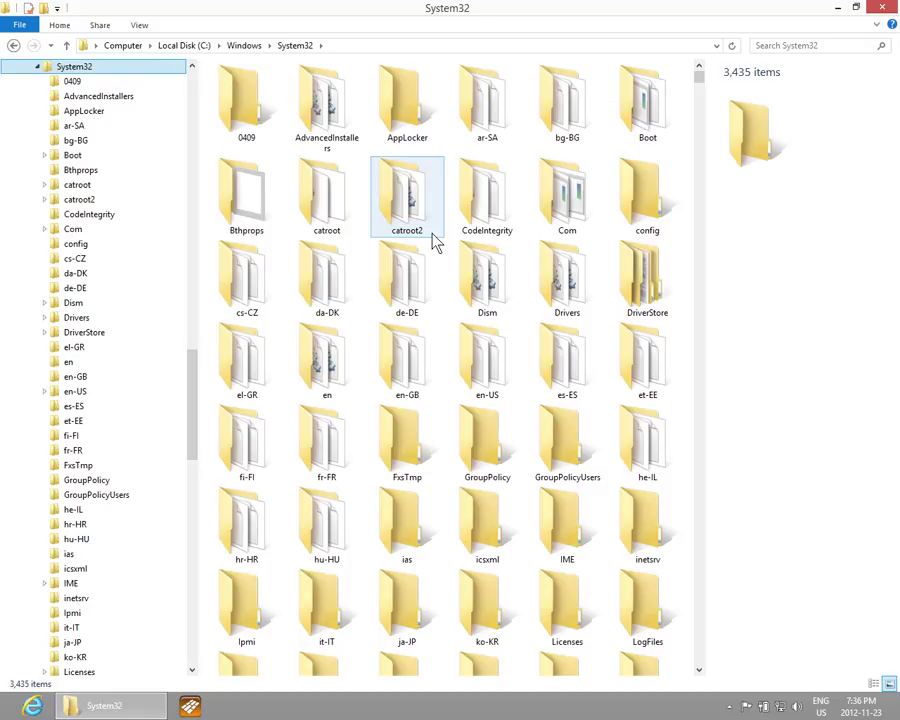
{"action": "left_click", "coordinate": [140, 26]}
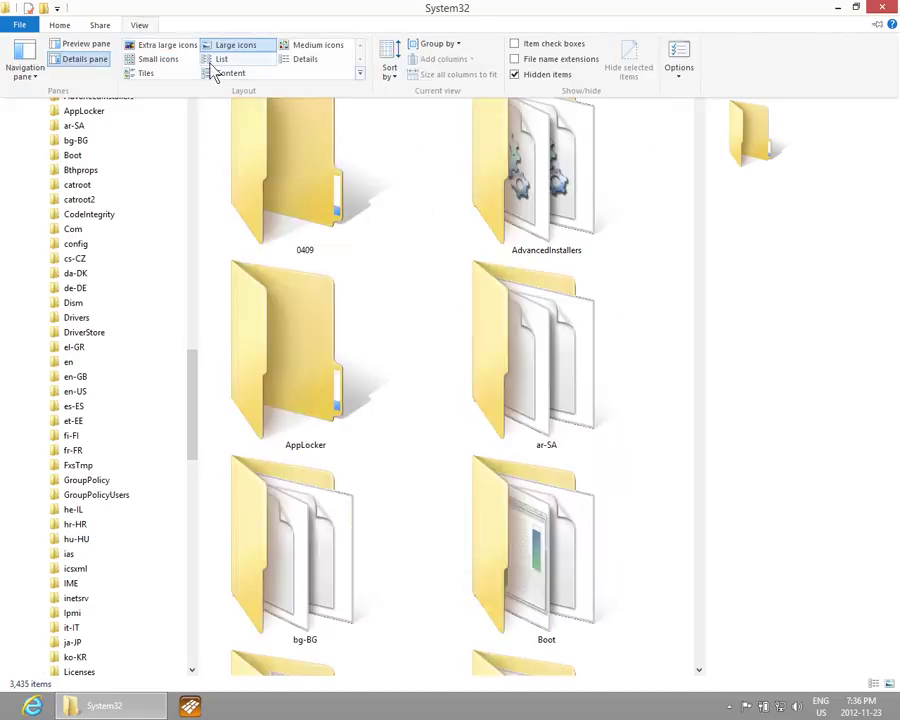
{"action": "left_click", "coordinate": [216, 75]}
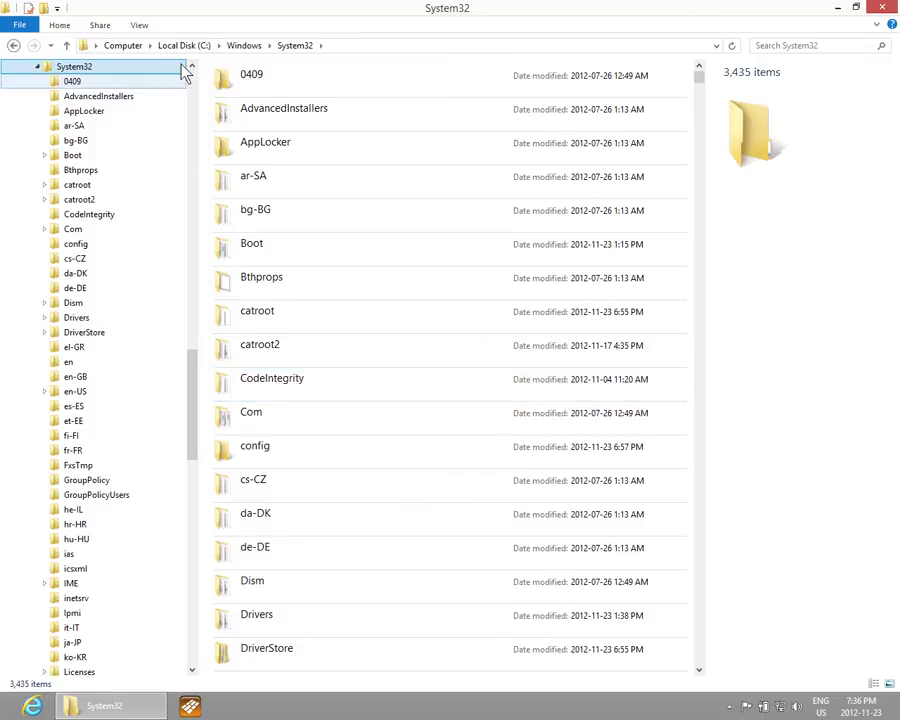
{"action": "left_click", "coordinate": [140, 26]}
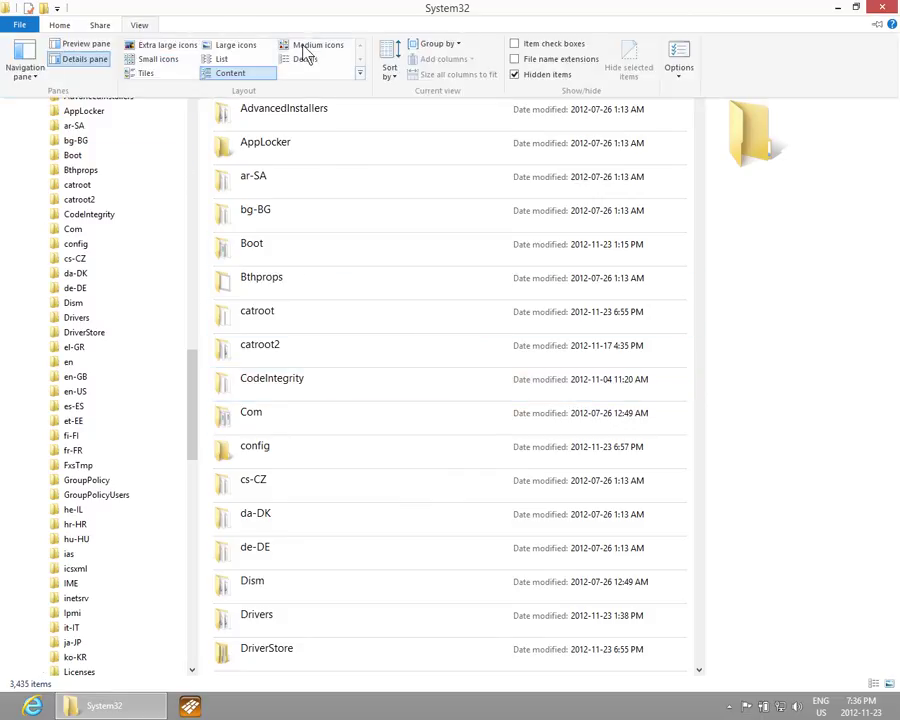
{"action": "left_click", "coordinate": [310, 46]}
{"action": "left_click", "coordinate": [140, 26]}
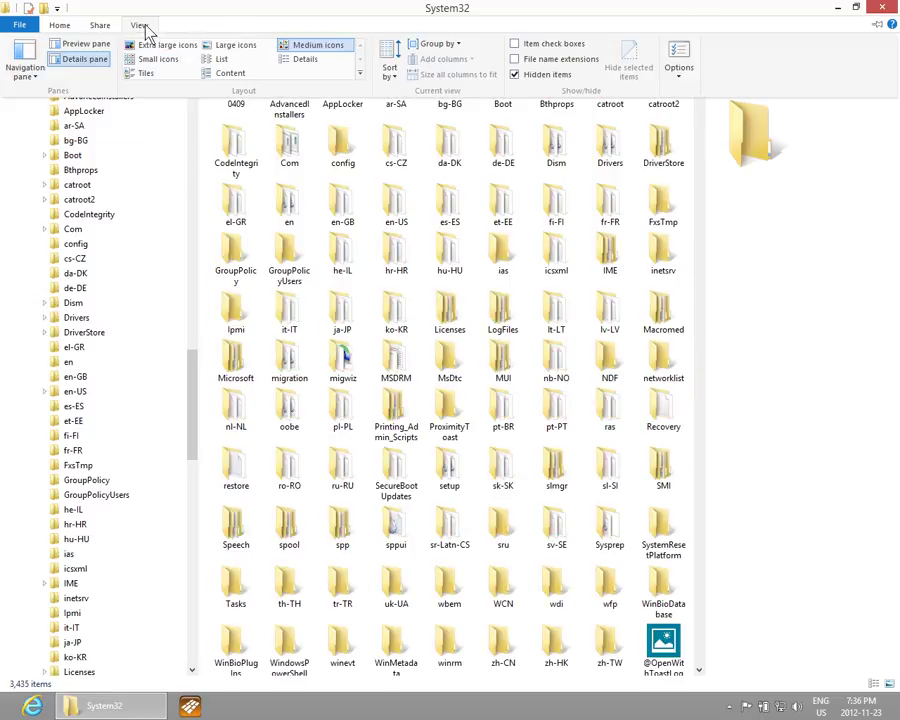
- Return System32 to Details and open Choose columns from the Sort by menu
{"action": "left_click", "coordinate": [303, 59]}
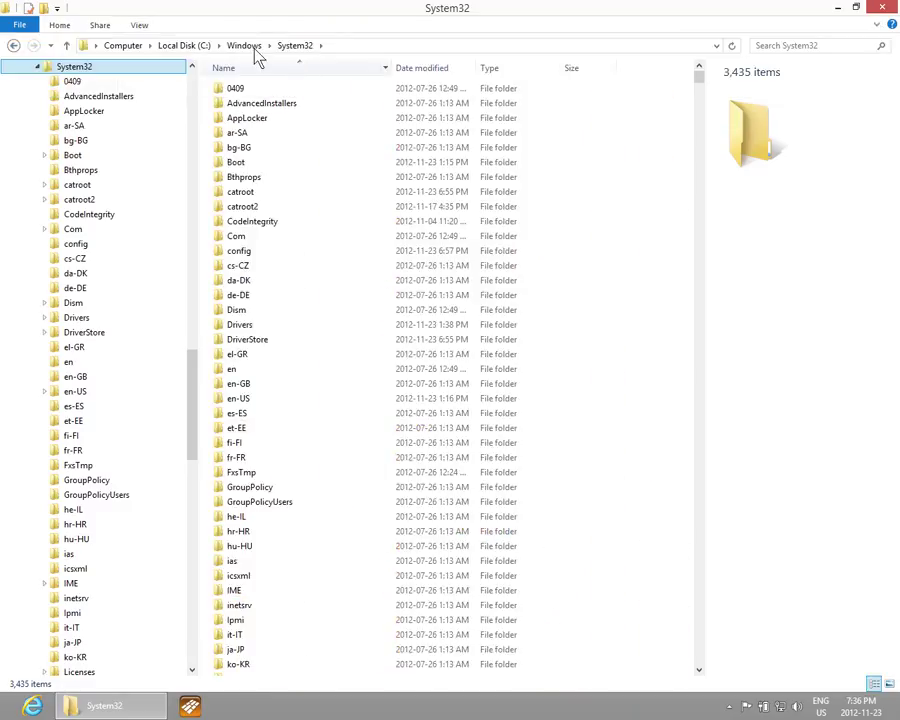
{"action": "left_click", "coordinate": [140, 26]}
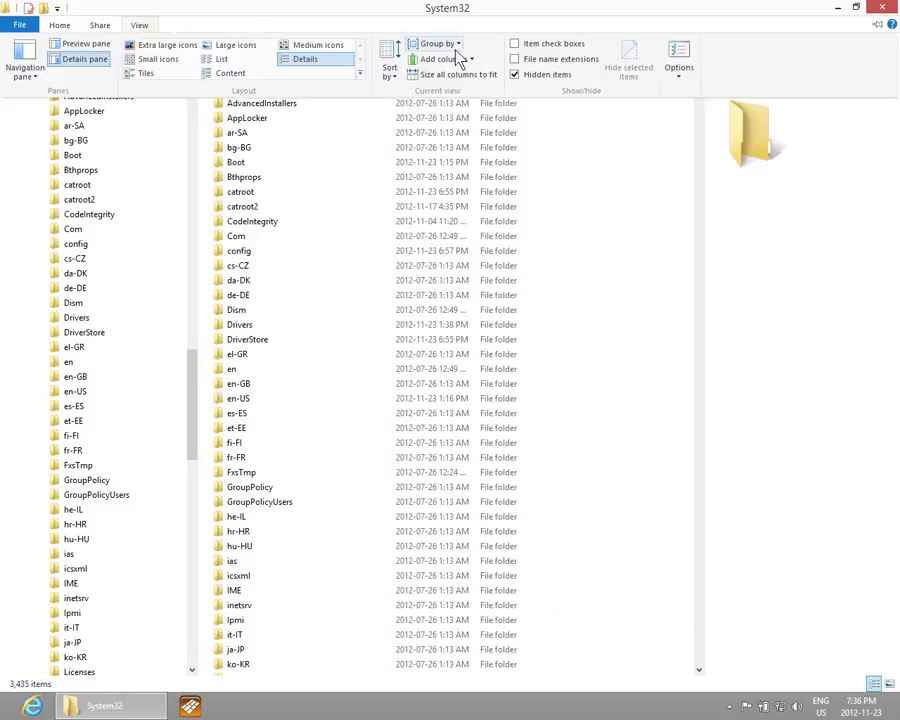
{"action": "left_click", "coordinate": [391, 73]}
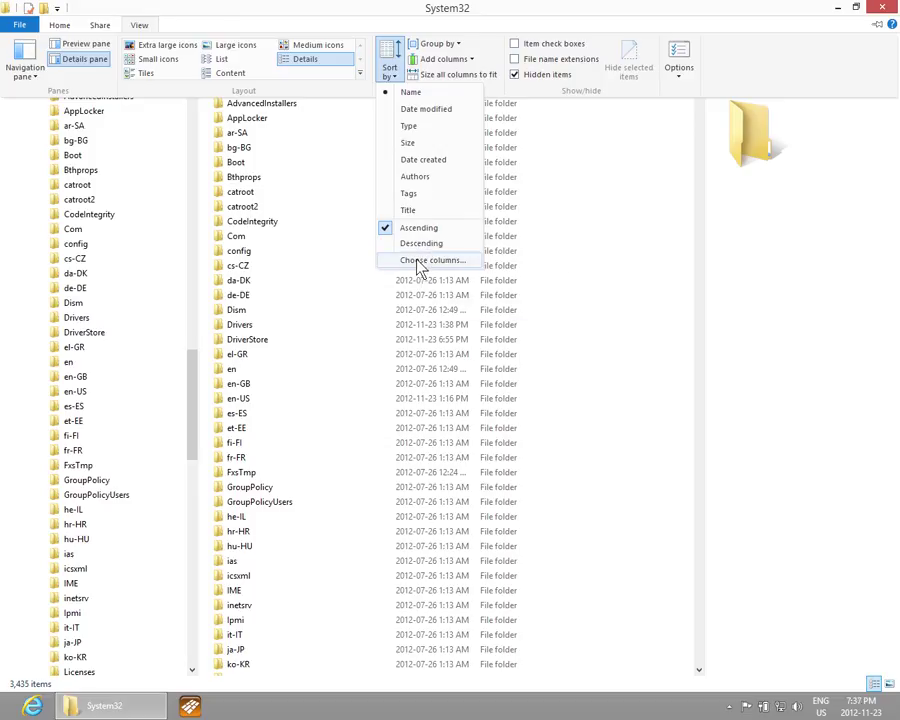
{"action": "left_click", "coordinate": [420, 262]}
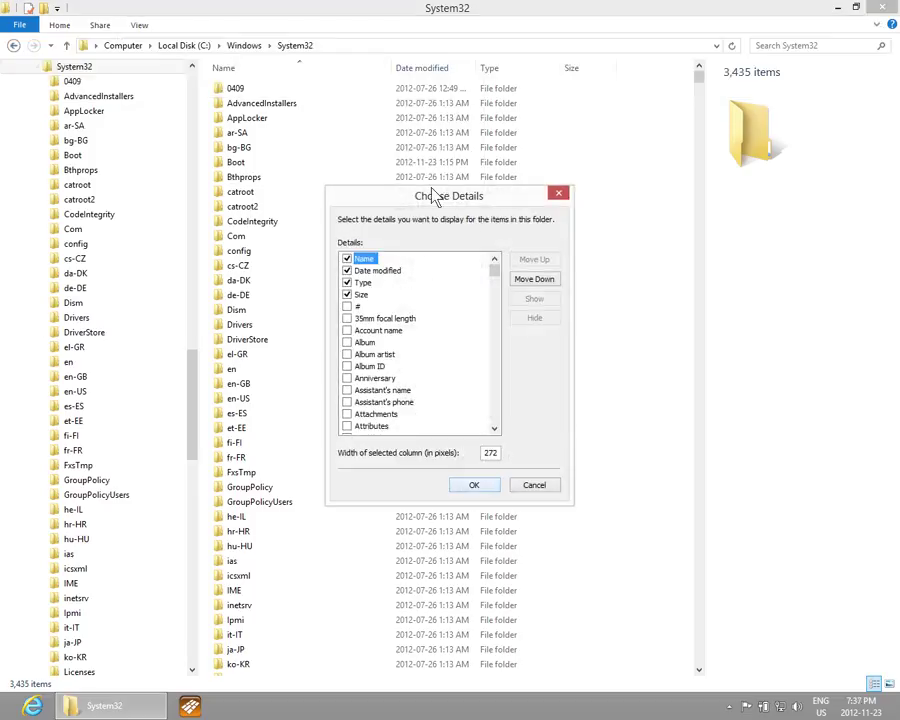
- Scroll through the available columns in the Choose Details list
{"action": "left_click_drag", "start_coordinate": [495, 271], "coordinate": [493, 357]}
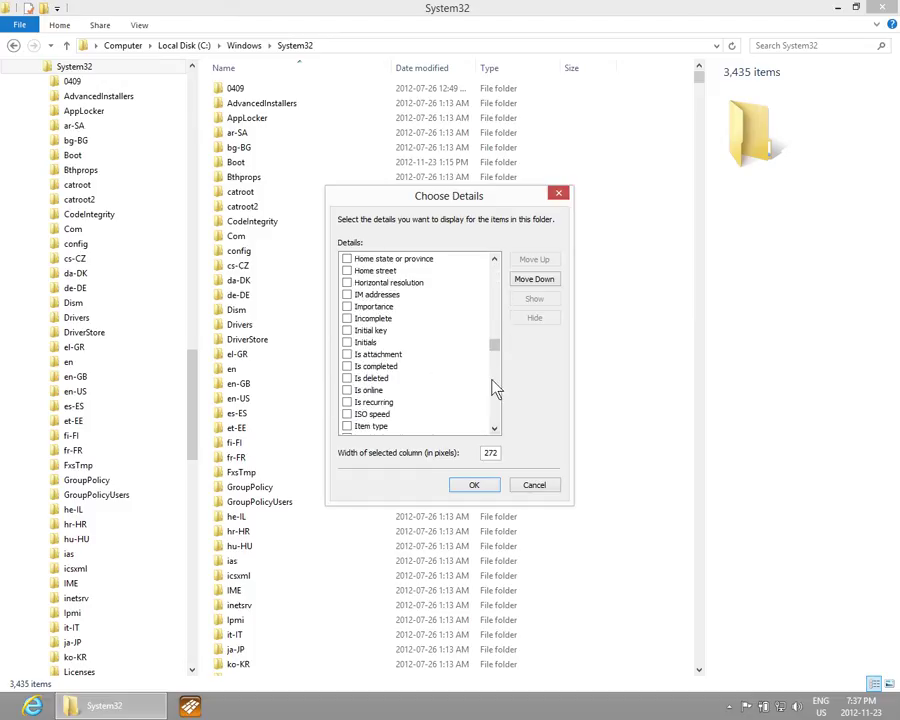
{"action": "left_click", "coordinate": [534, 486]}
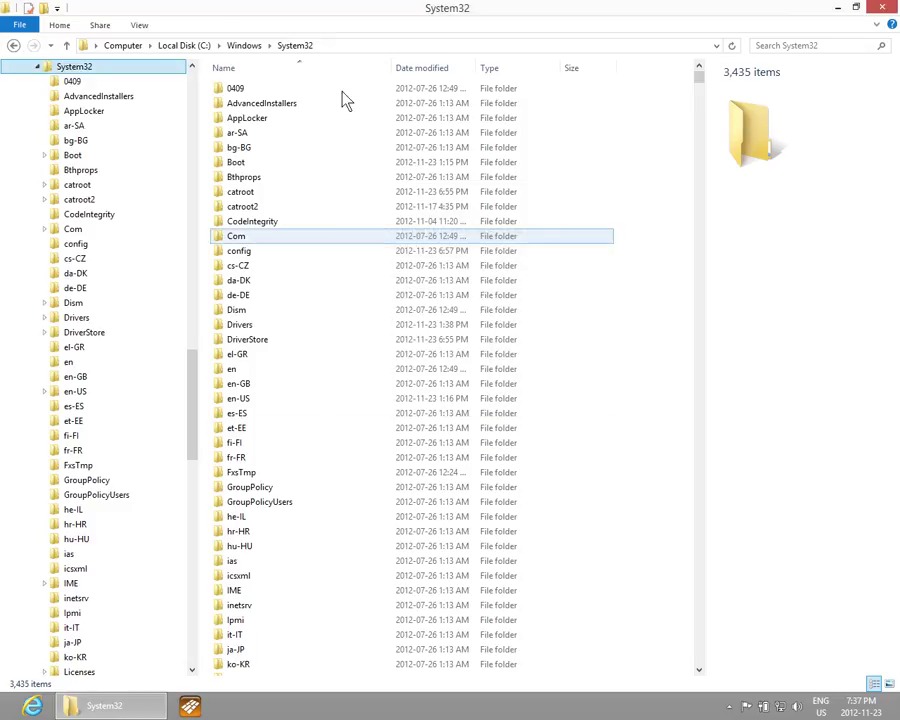
{"action": "left_click", "coordinate": [139, 25]}
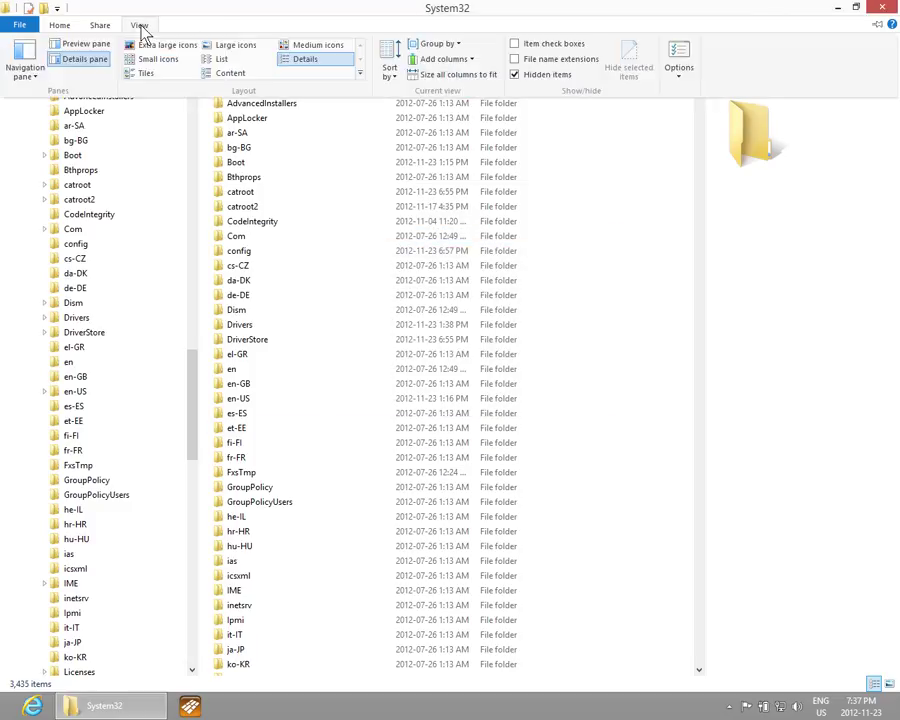
{"action": "left_click", "coordinate": [515, 45]}
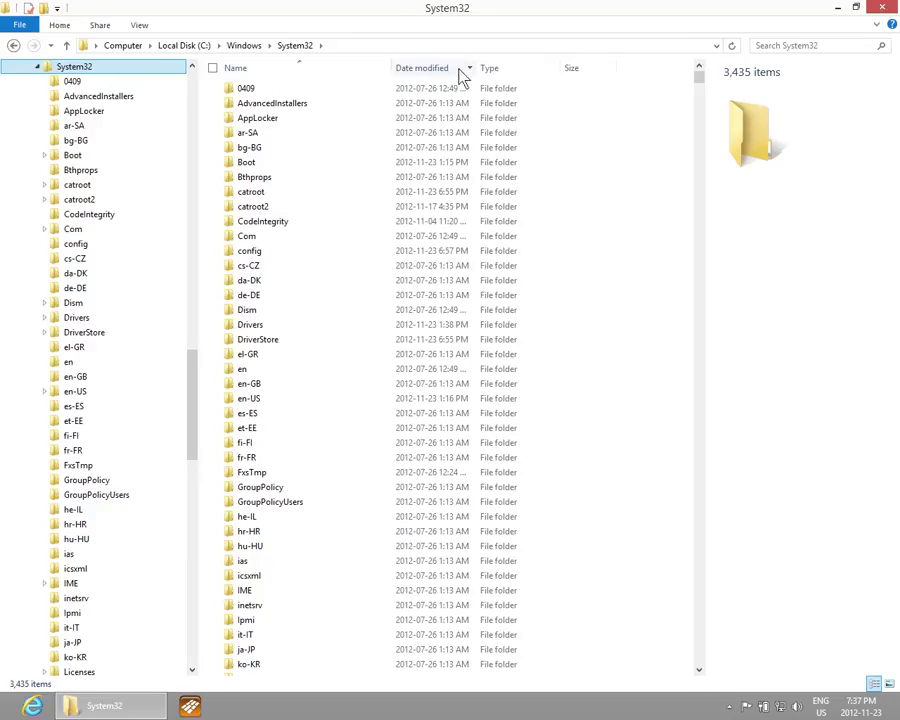
{"action": "left_click", "coordinate": [264, 105]}
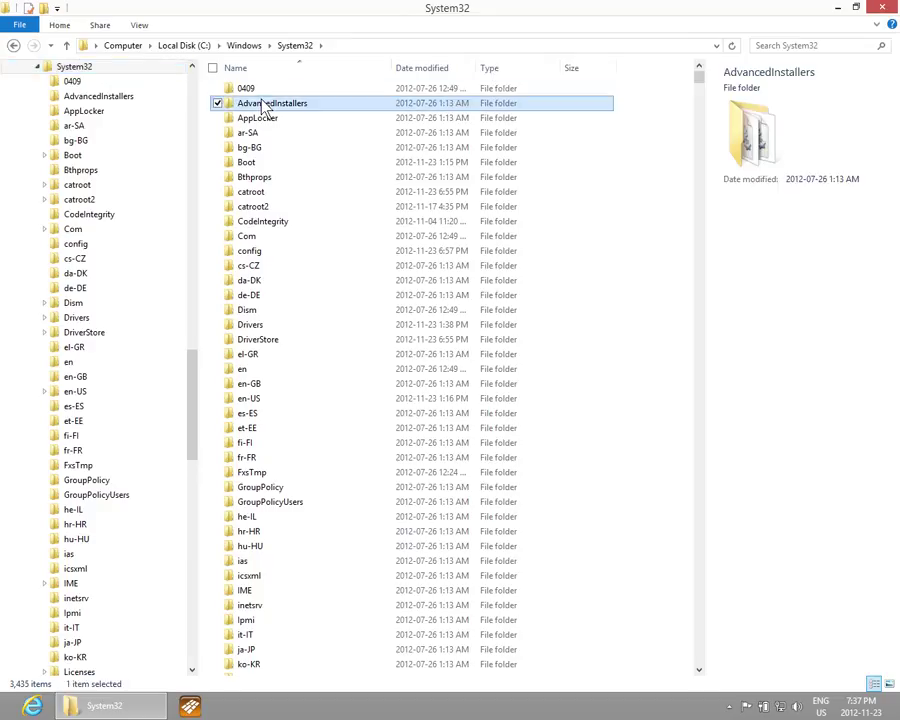
{"action": "left_click", "coordinate": [217, 148]}
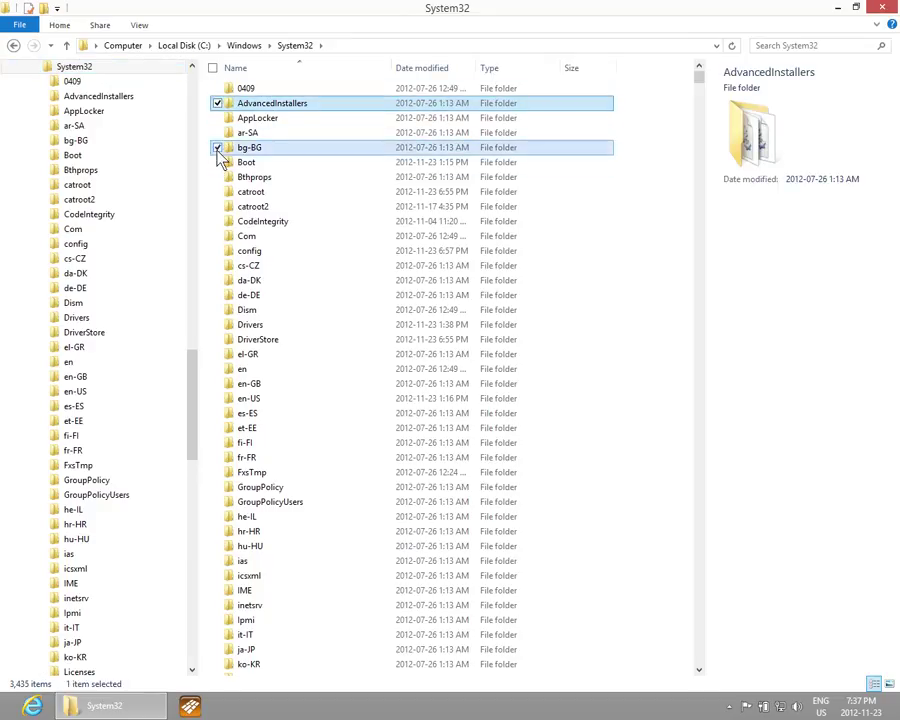
{"action": "left_click", "coordinate": [217, 237]}
{"action": "left_click", "coordinate": [217, 297]}
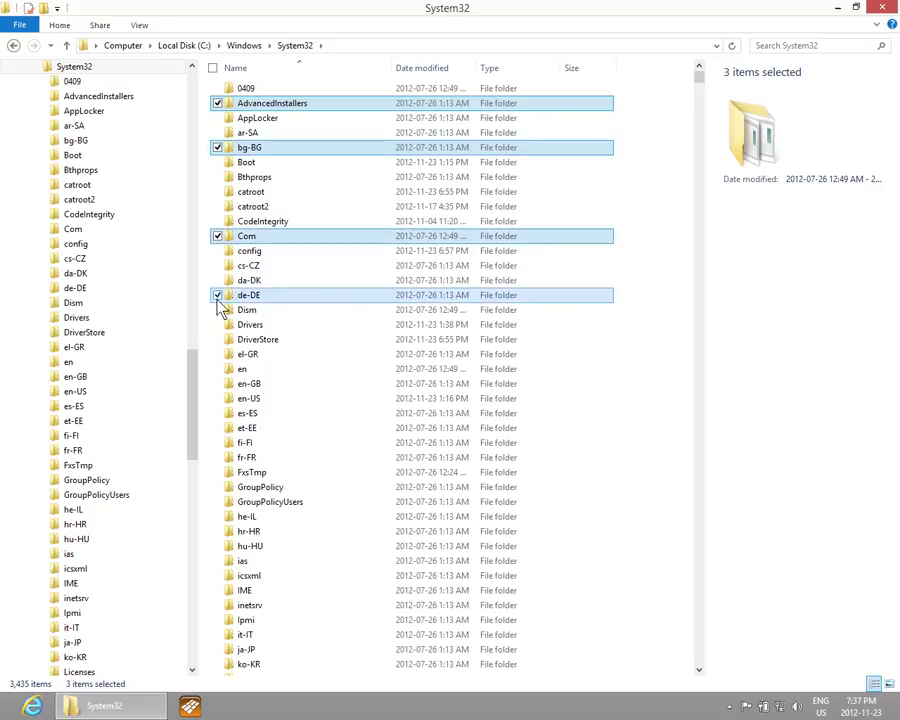
{"action": "left_click", "coordinate": [217, 192]}
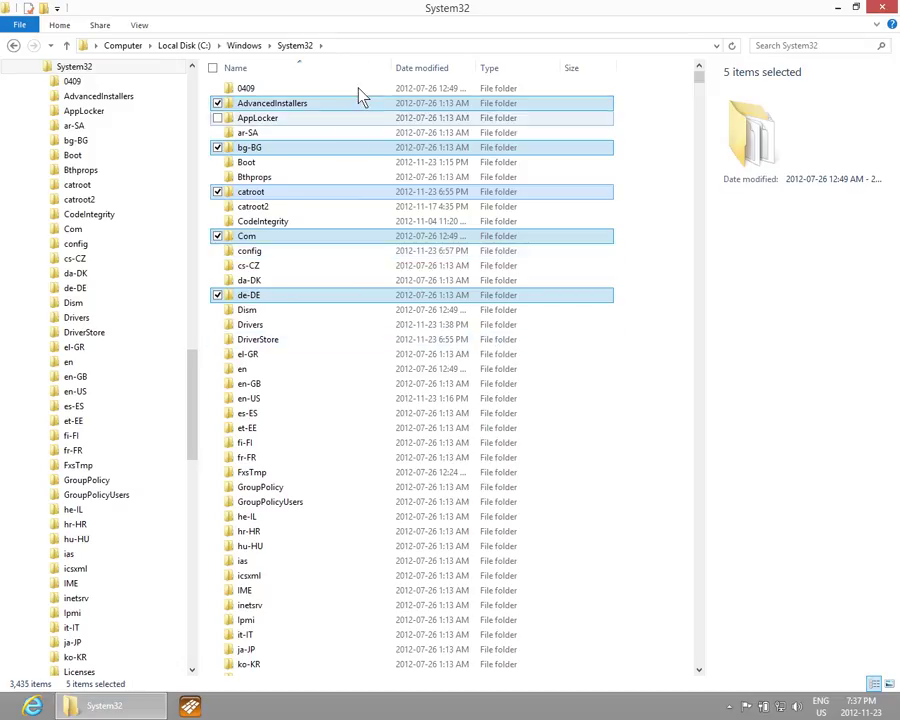
{"action": "left_click", "coordinate": [139, 26]}
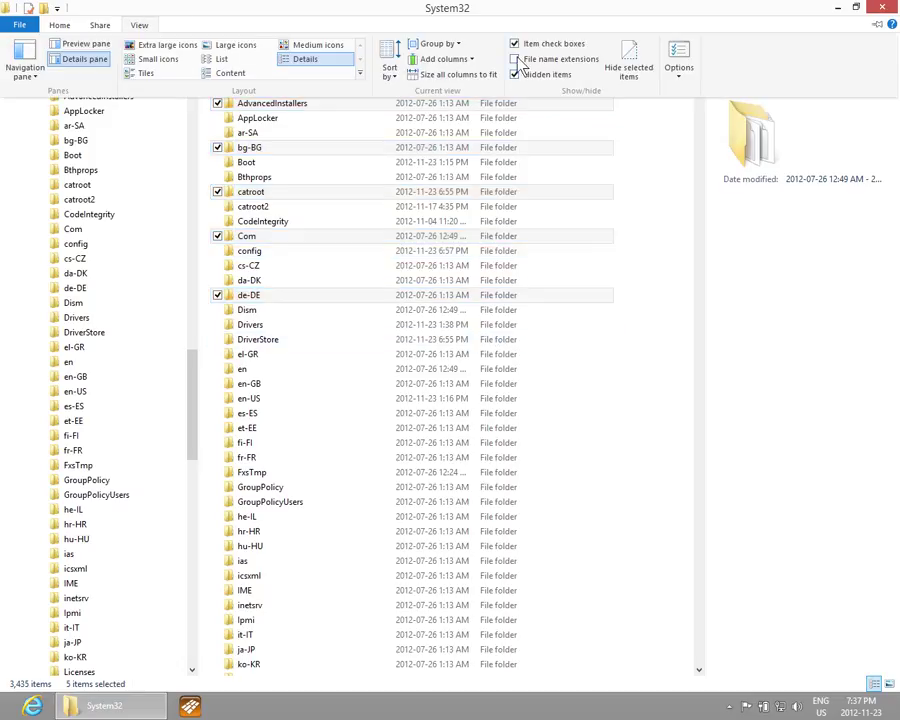
{"action": "left_click", "coordinate": [515, 45]}
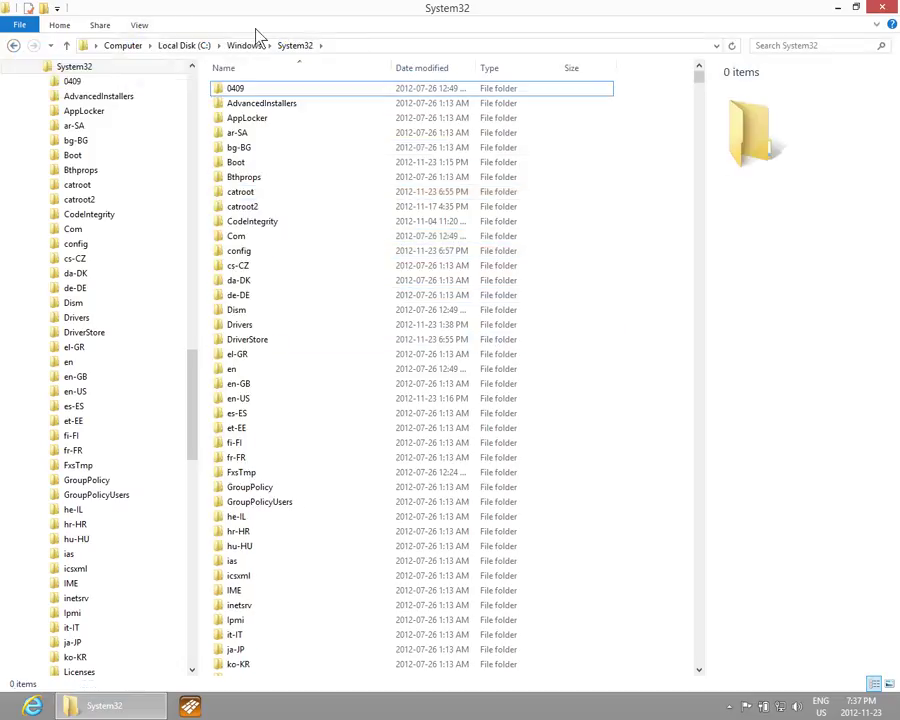
- Turn on file name extensions, then scroll down and select fltLib.dll
{"action": "left_click", "coordinate": [140, 27]}
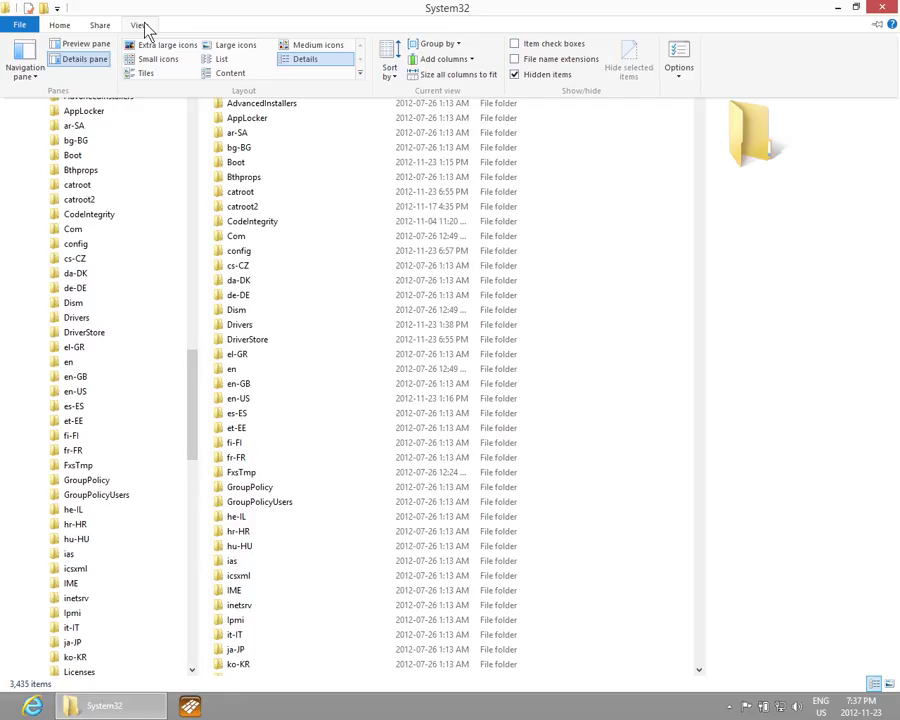
{"action": "left_click", "coordinate": [517, 60]}
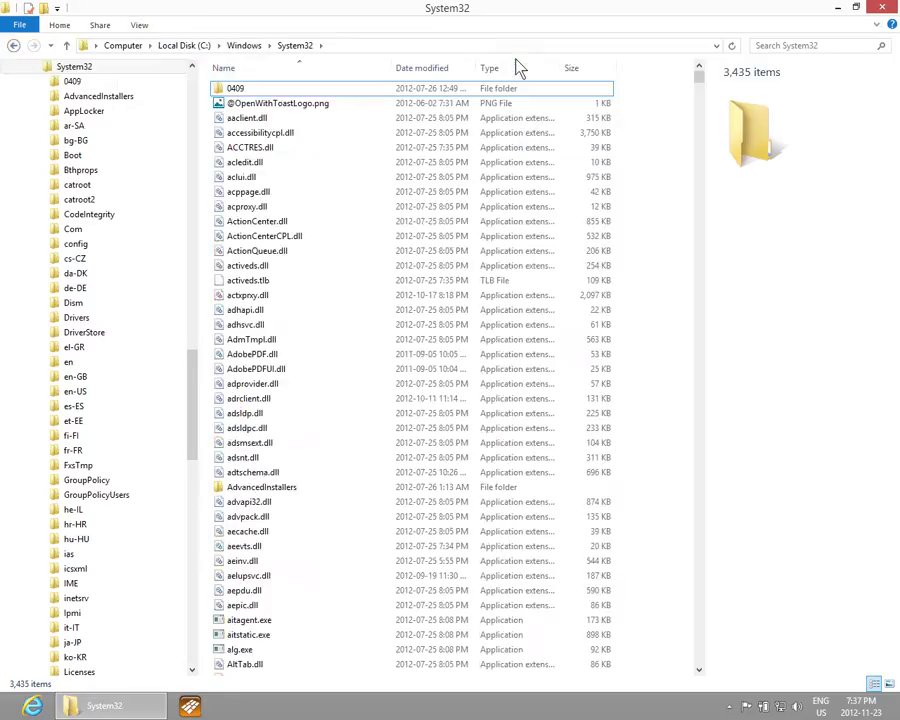
{"action": "left_click_drag", "start_coordinate": [703, 90], "coordinate": [701, 364]}
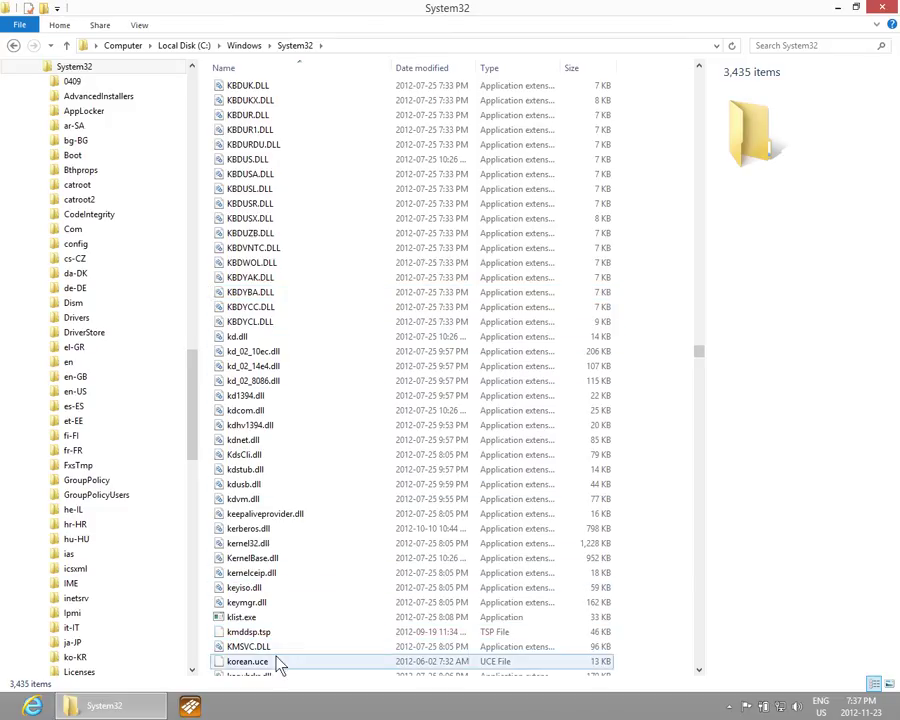
{"action": "left_click_drag", "start_coordinate": [701, 356], "coordinate": [693, 287]}
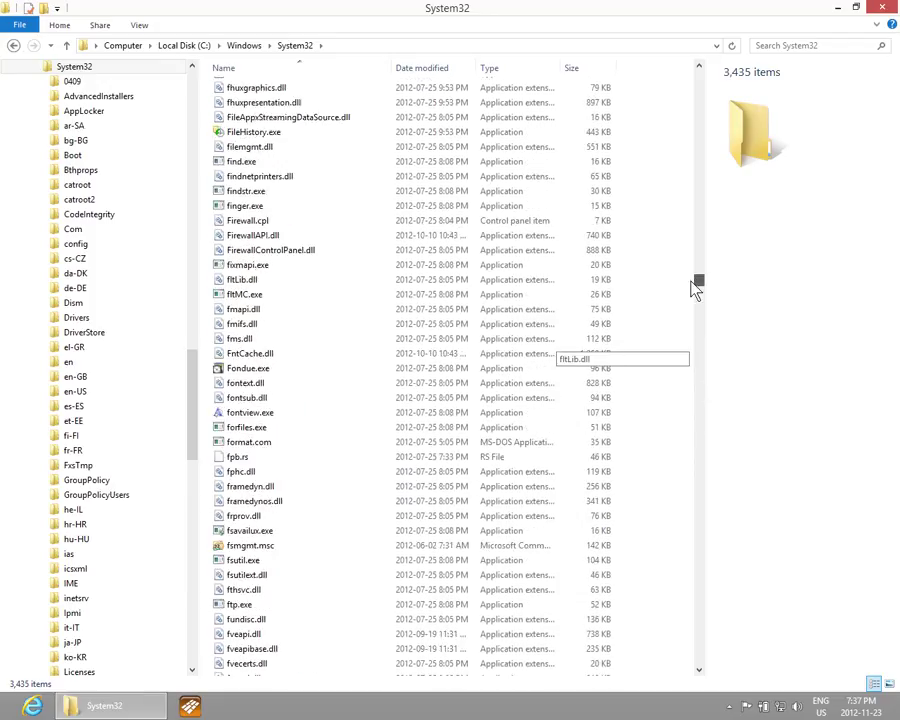
{"action": "left_click", "coordinate": [256, 281]}
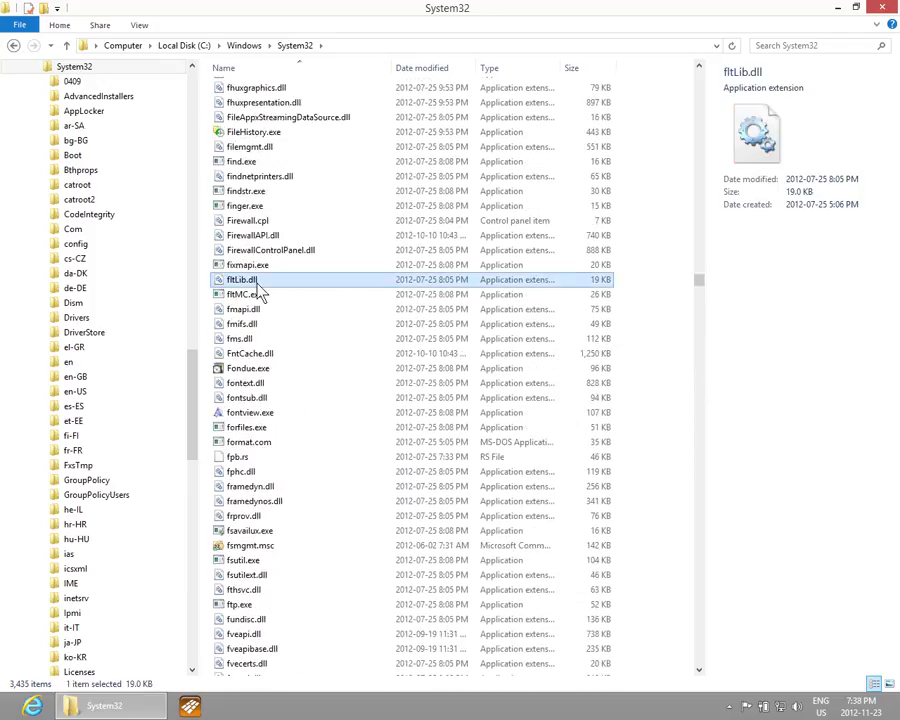
{"action": "left_click", "coordinate": [140, 25]}
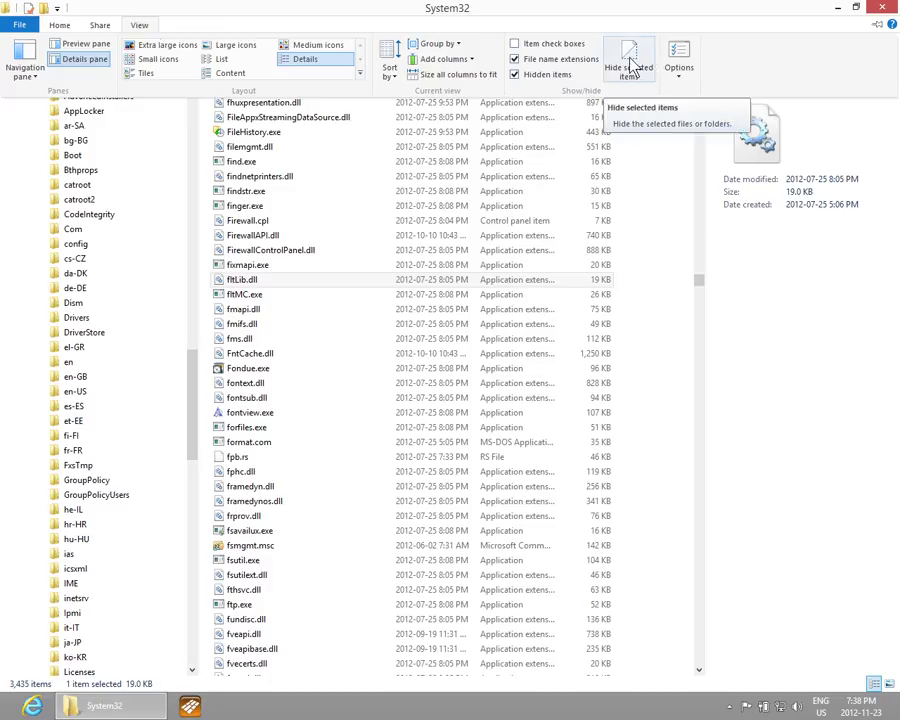
- Extend the selection from fltLib.dll up to FirewallAPI.dll, then return to the View ribbon
{"action": "left_click", "coordinate": [240, 150]}
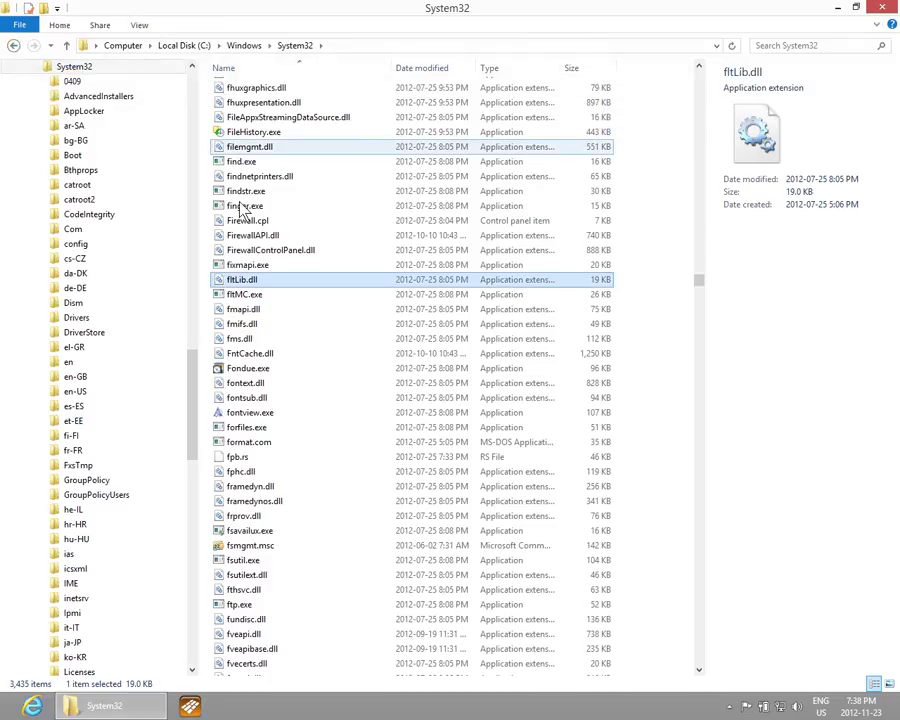
{"action": "left_click", "coordinate": [232, 237], "text": "shift"}
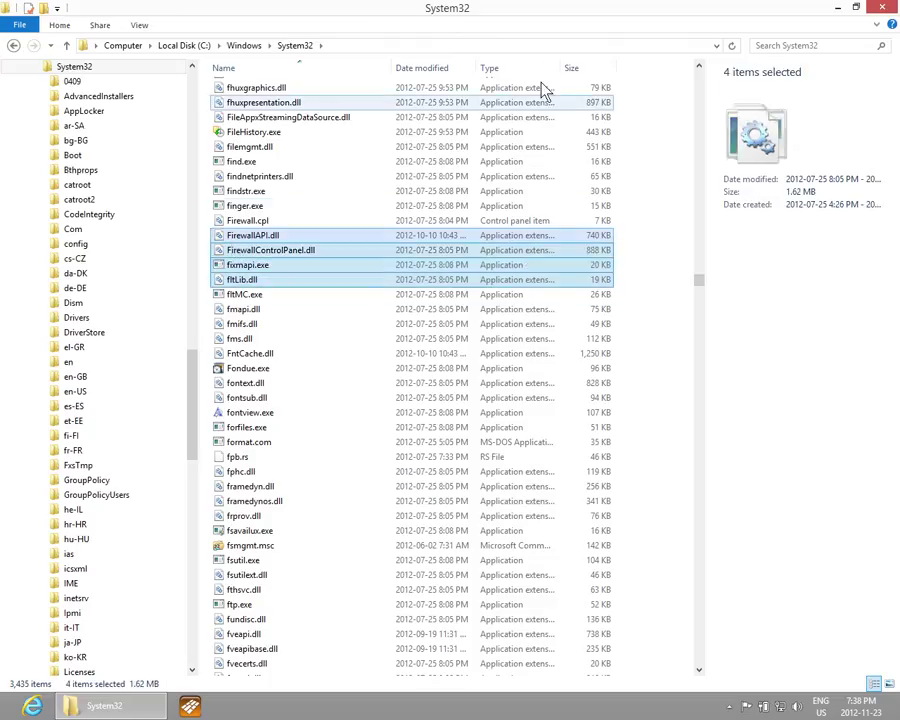
{"action": "left_click", "coordinate": [139, 26]}
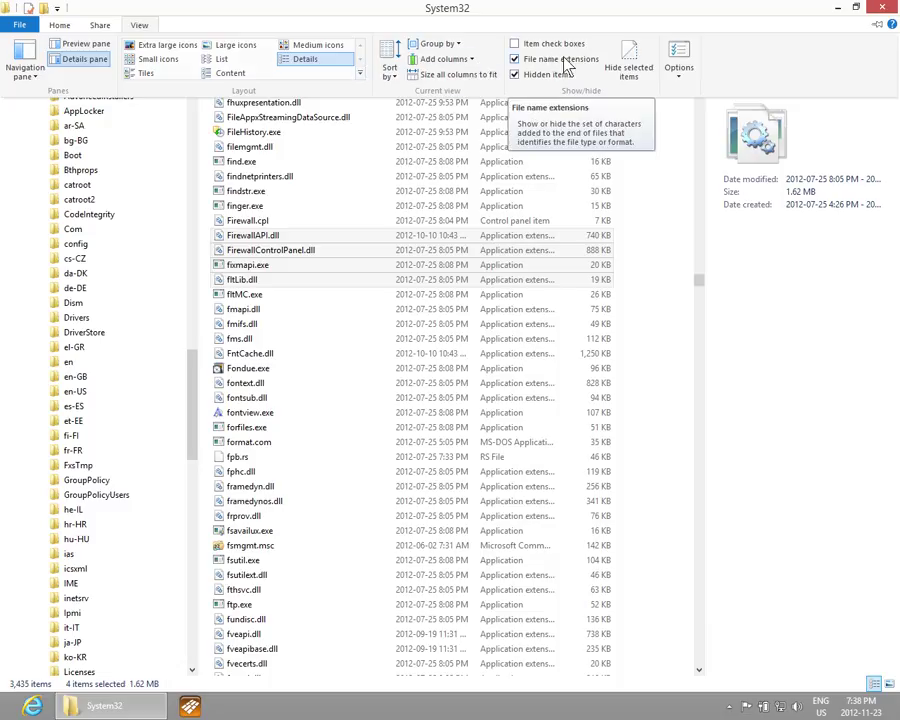
{"action": "left_click", "coordinate": [335, 59]}
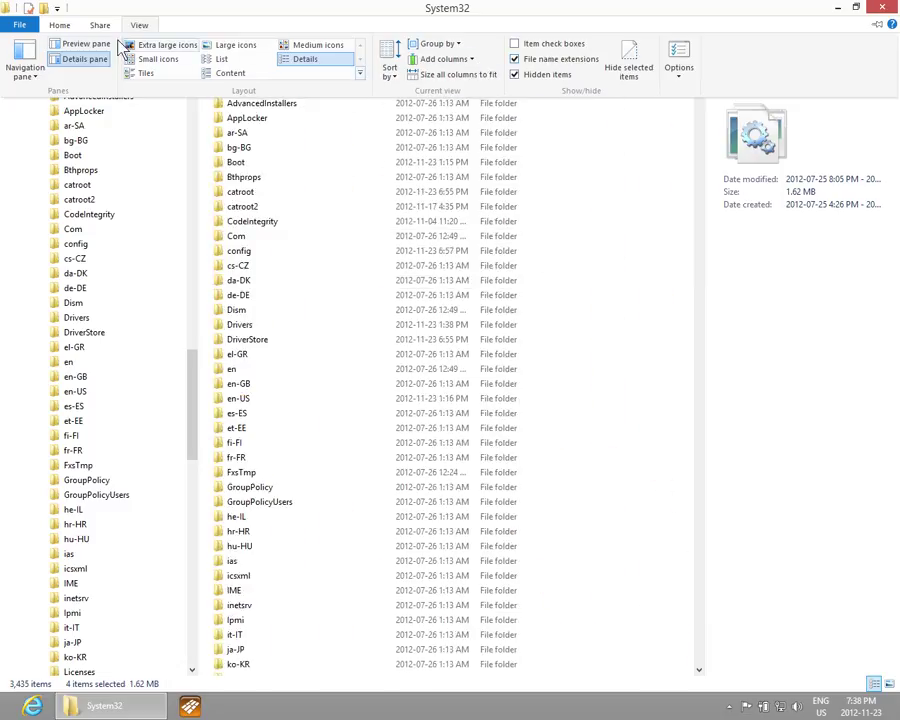
{"action": "left_click", "coordinate": [680, 80]}
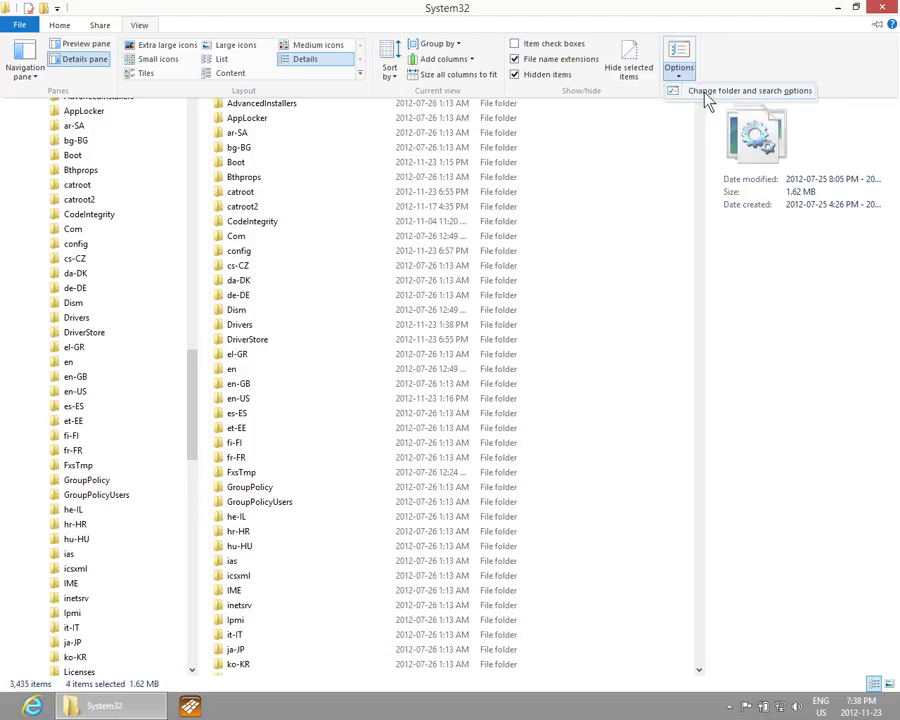
{"action": "left_click", "coordinate": [704, 92]}
{"action": "left_click_drag", "start_coordinate": [212, 90], "coordinate": [422, 91]}
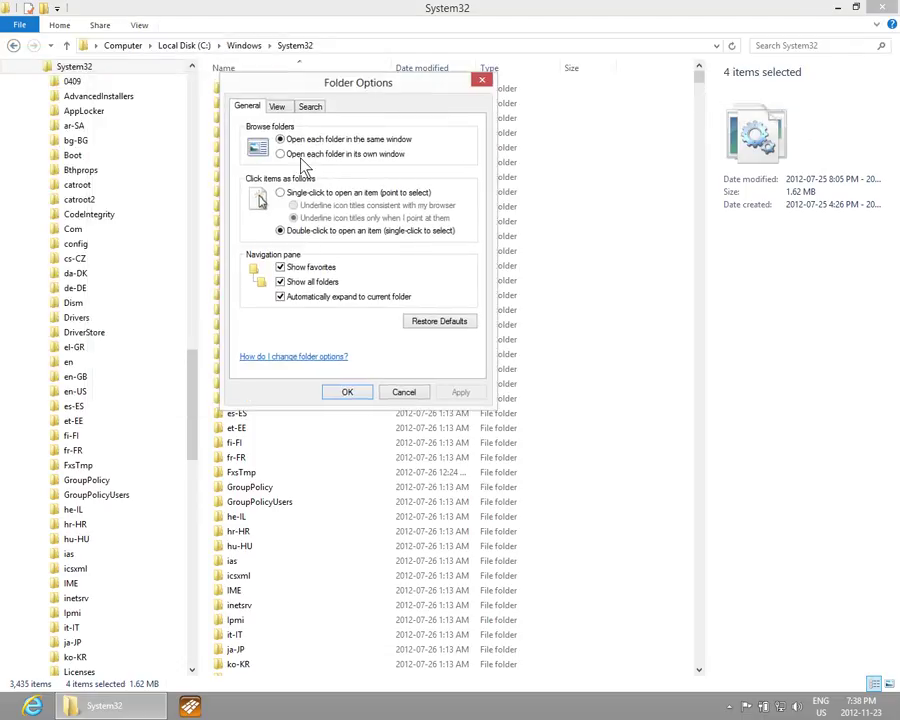
{"action": "left_click", "coordinate": [278, 107]}
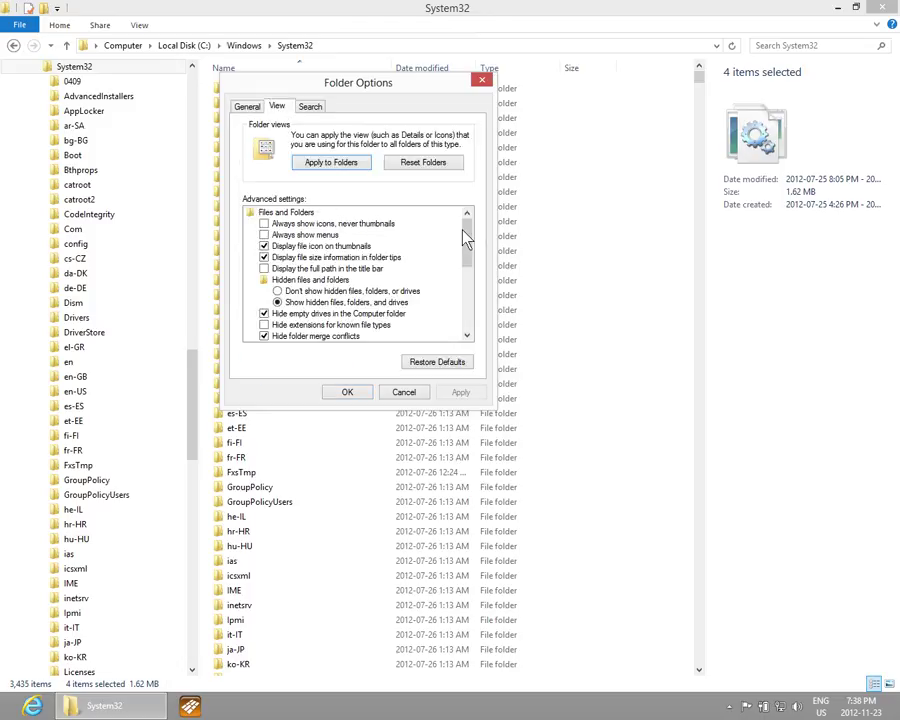
{"action": "left_click_drag", "start_coordinate": [464, 237], "coordinate": [408, 196]}
{"action": "left_click", "coordinate": [312, 116]}
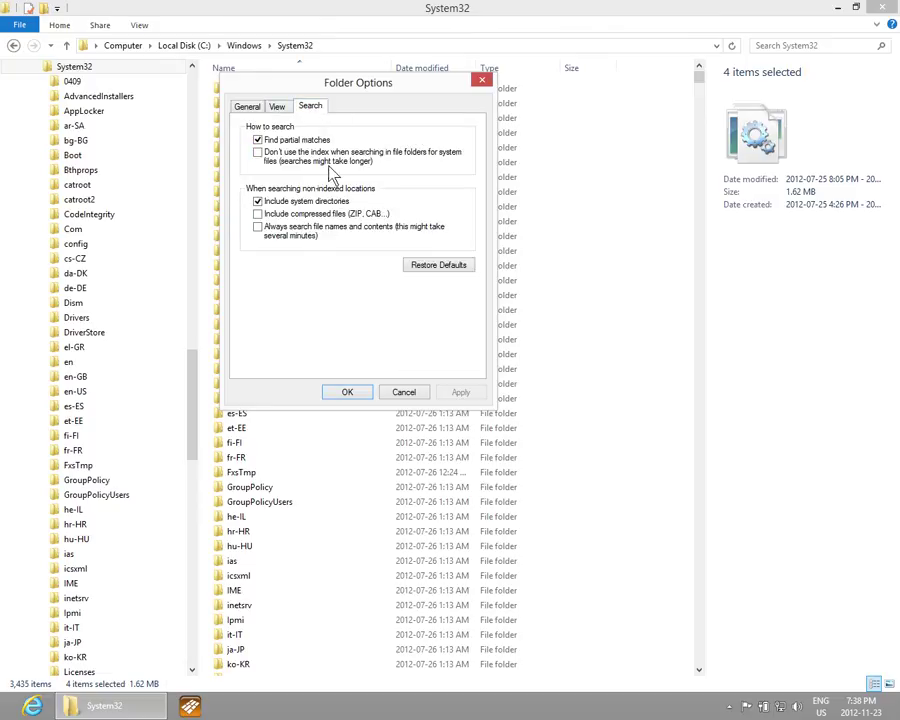
{"action": "left_click", "coordinate": [279, 108]}
{"action": "left_click", "coordinate": [246, 106]}
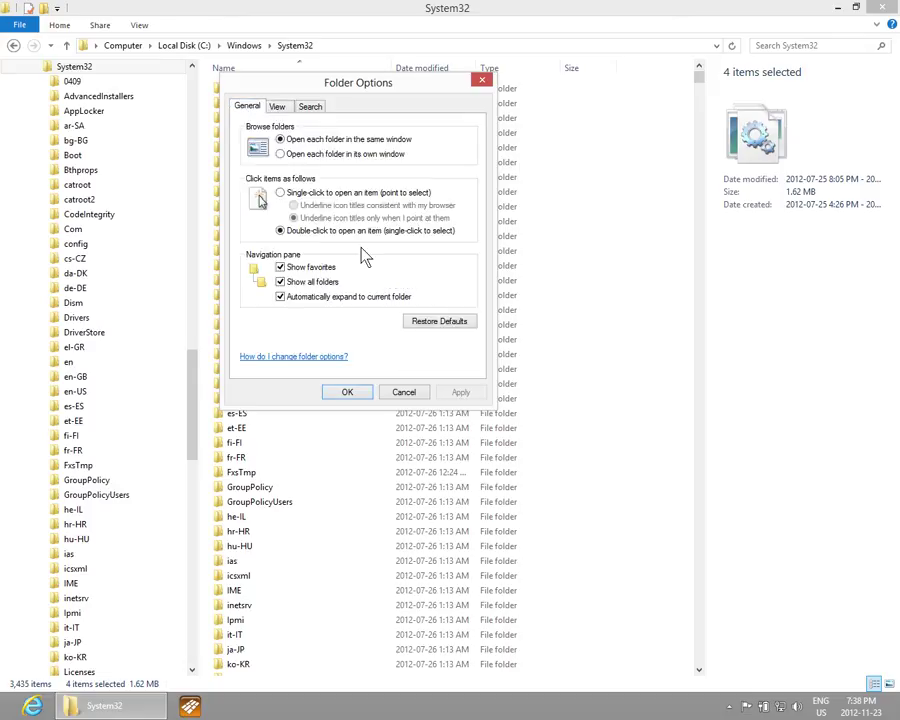
- Accept the Folder Options changes and close the System32 window, leaving the desktop
{"action": "left_click", "coordinate": [342, 393]}
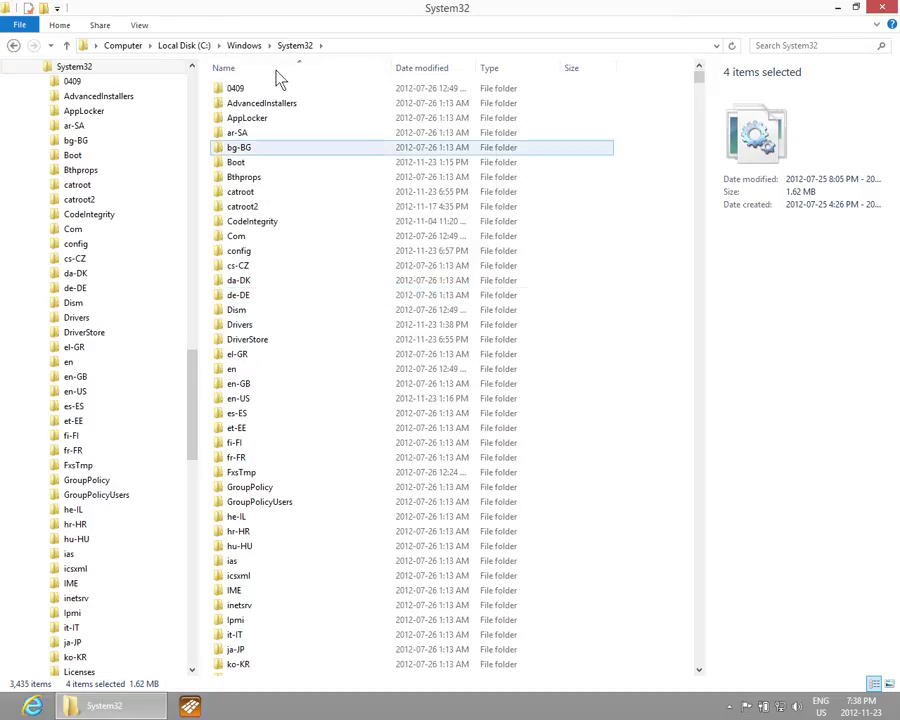
{"action": "left_click", "coordinate": [140, 27]}
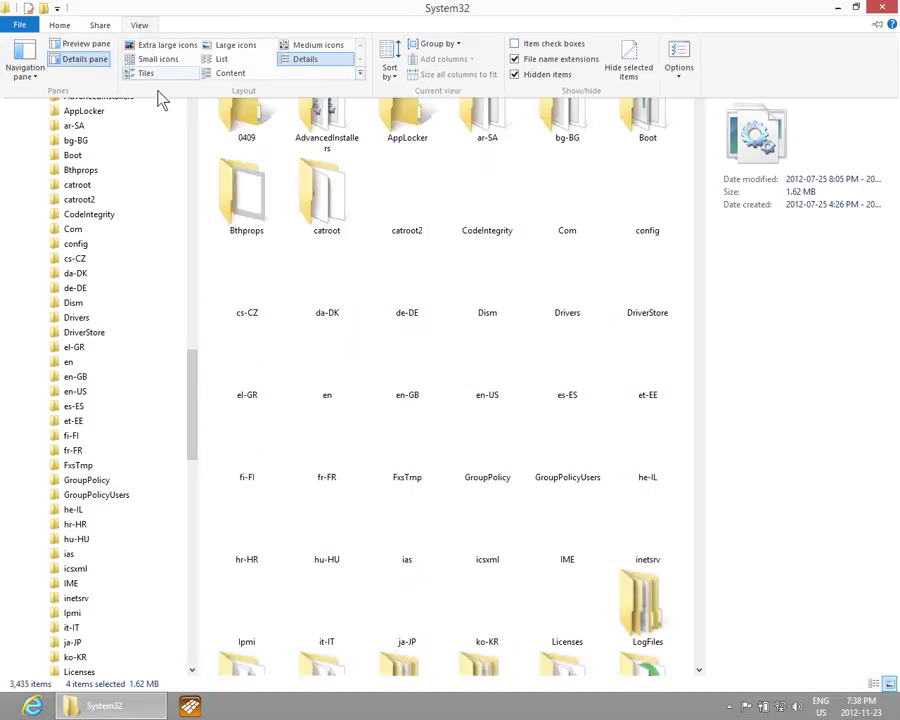
{"action": "left_click", "coordinate": [226, 17]}
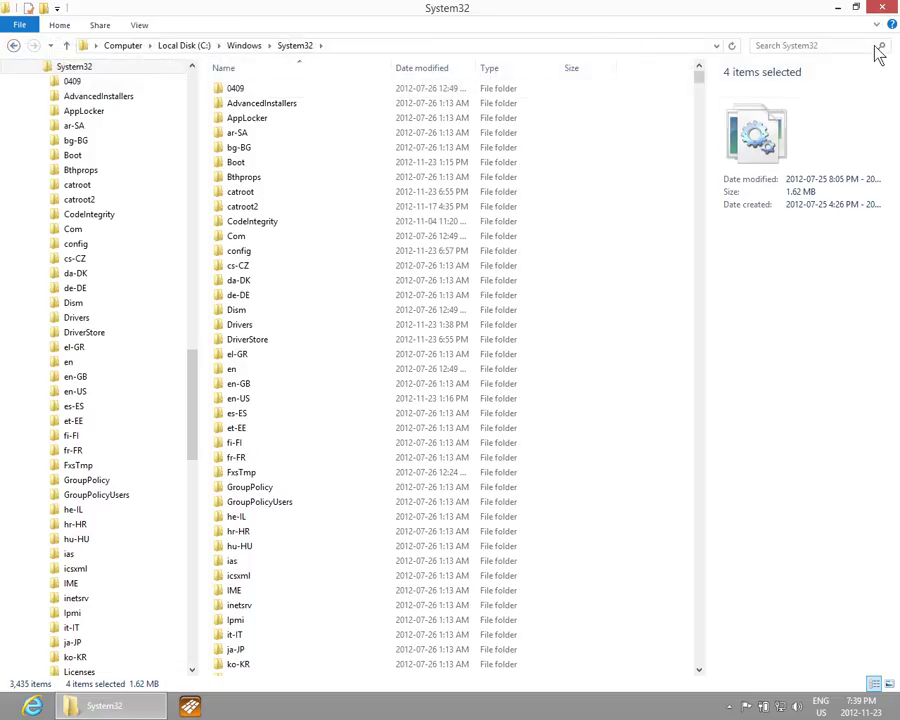
{"action": "left_click", "coordinate": [884, 10]}
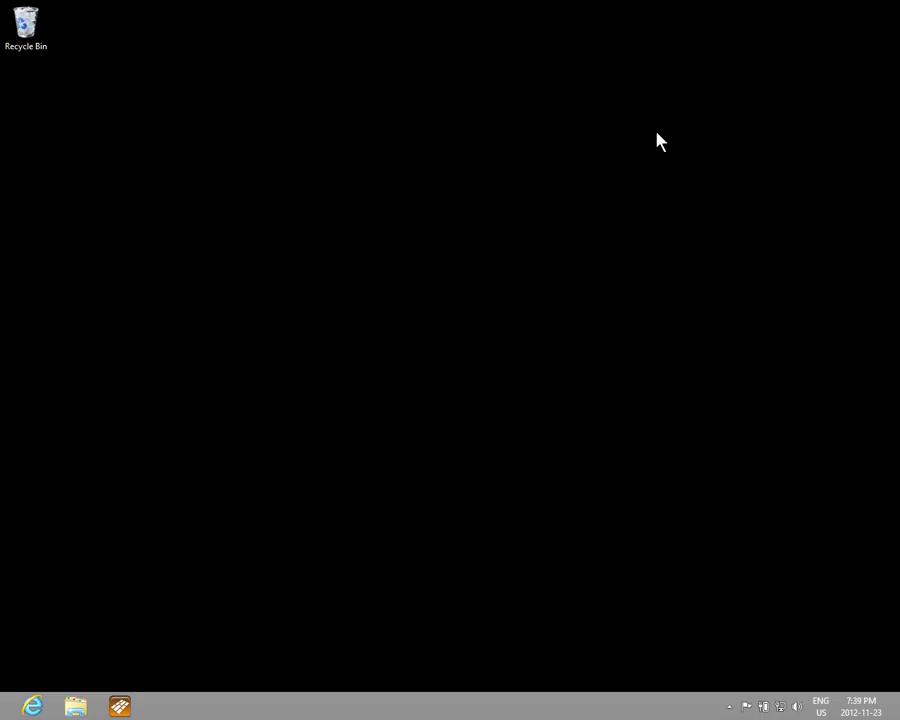